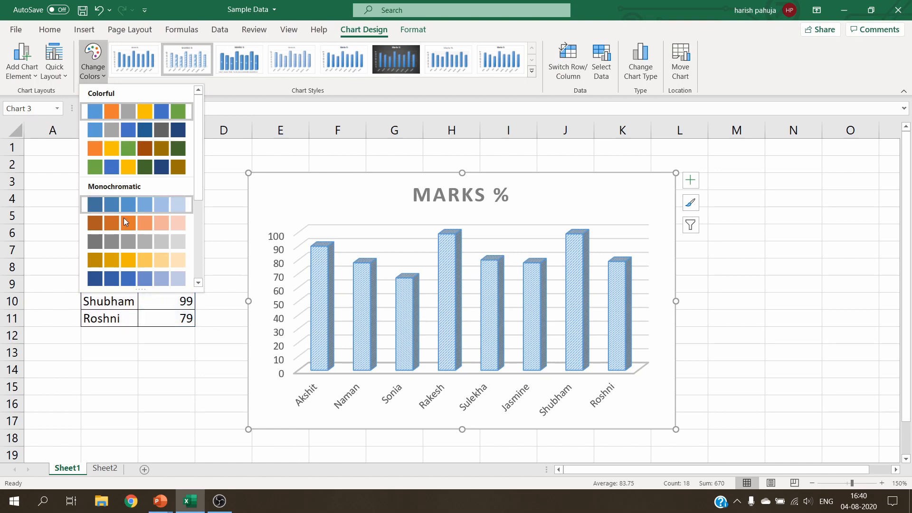
Apply the monochromatic gold colour palette and the third chart style to the column chart
left_click(124, 261)
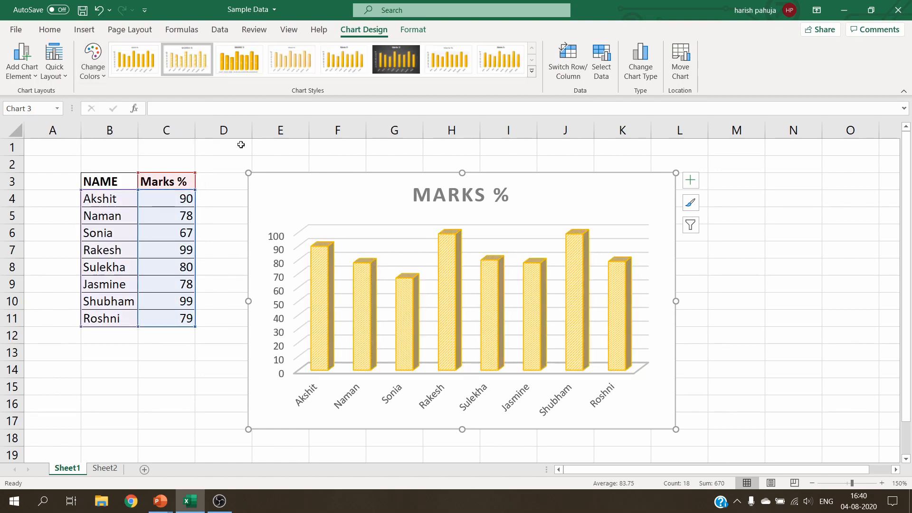
left_click(232, 67)
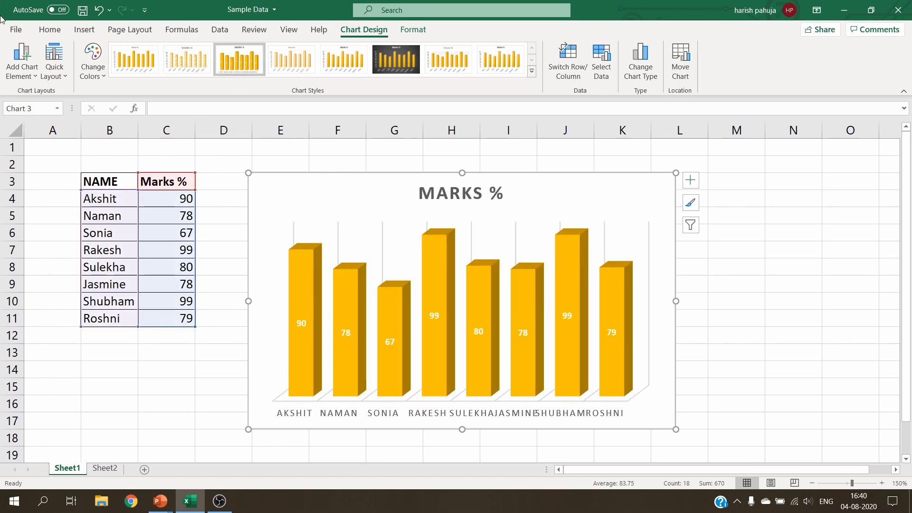
Add a primary vertical axis title to the chart
left_click(39, 78)
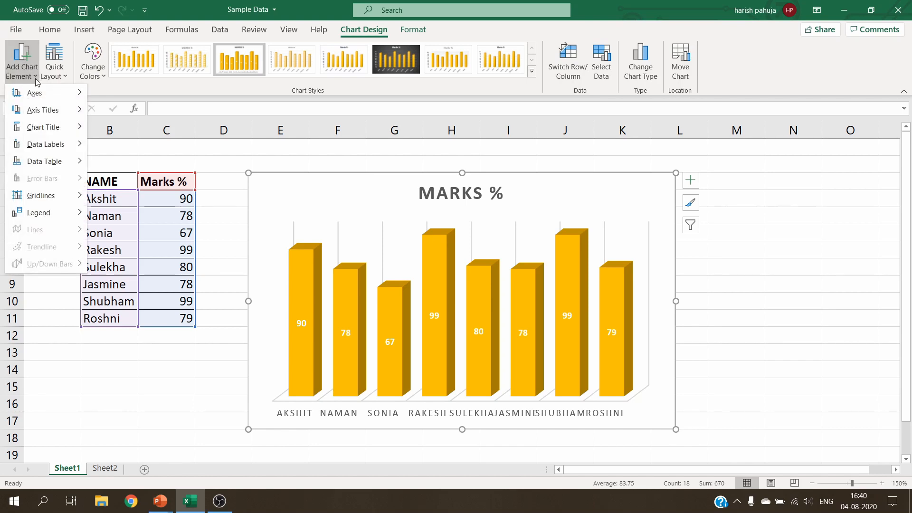
mouse_move(42, 114)
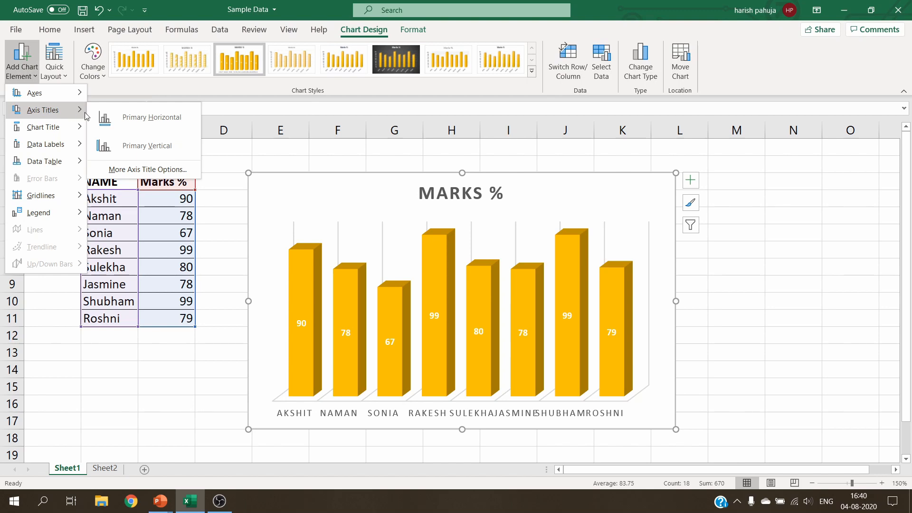
left_click(146, 148)
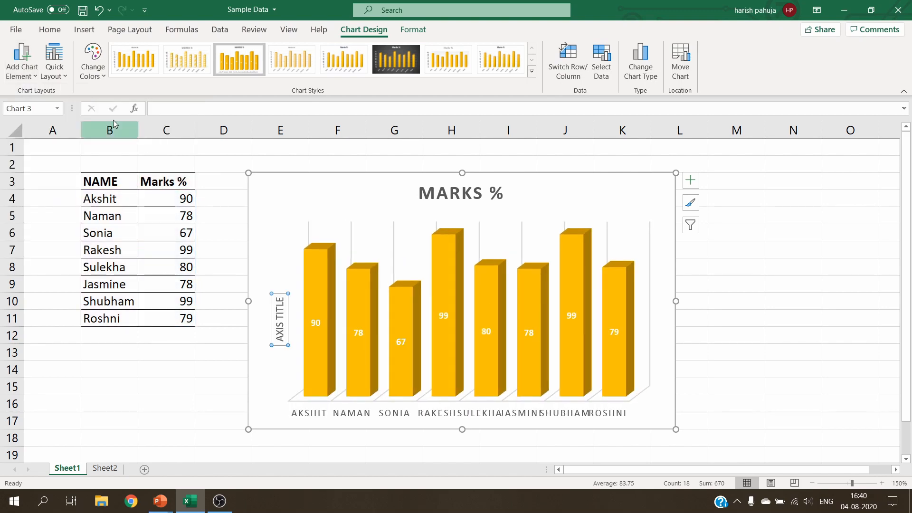
Place the chart title above the chart
left_click(32, 76)
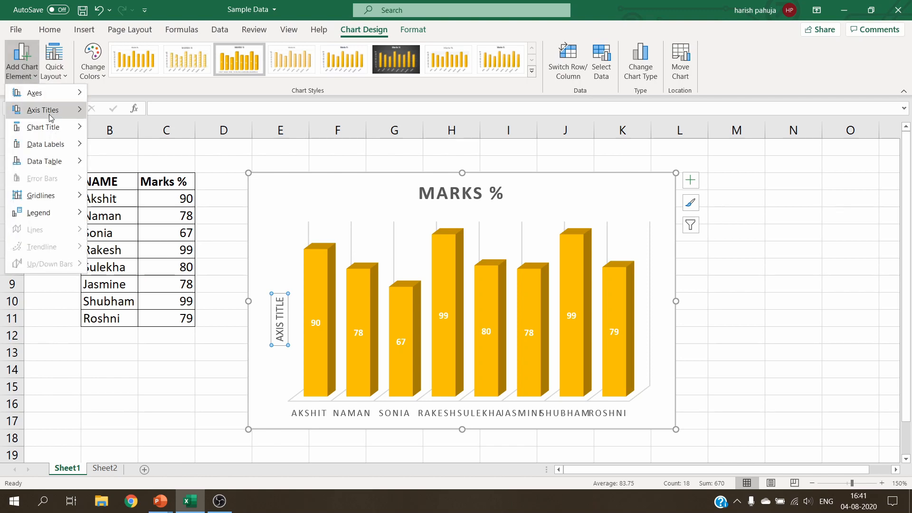
mouse_move(53, 127)
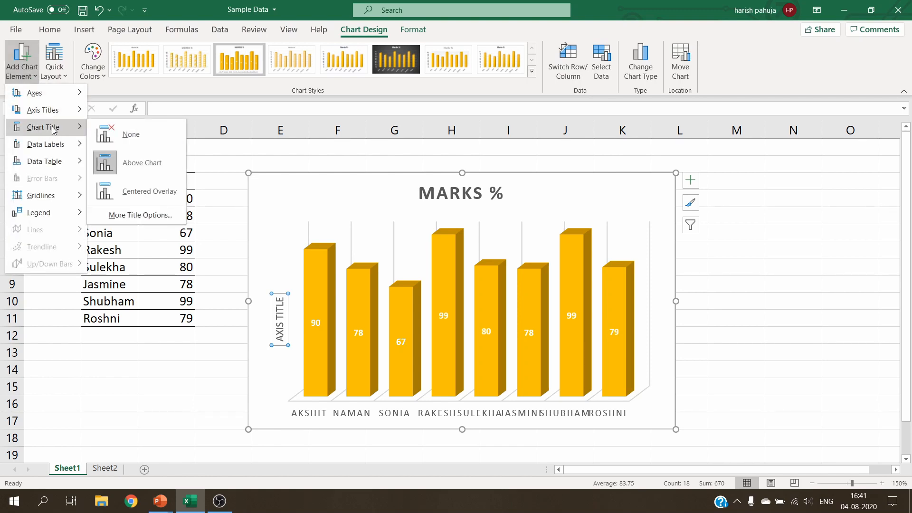
left_click(134, 164)
Add a data table with legend keys below the chart
left_click(29, 74)
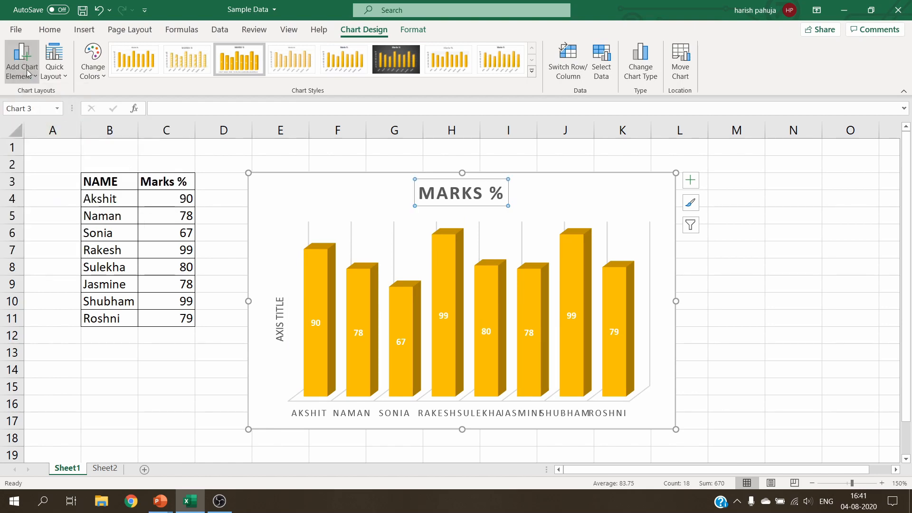
mouse_move(47, 149)
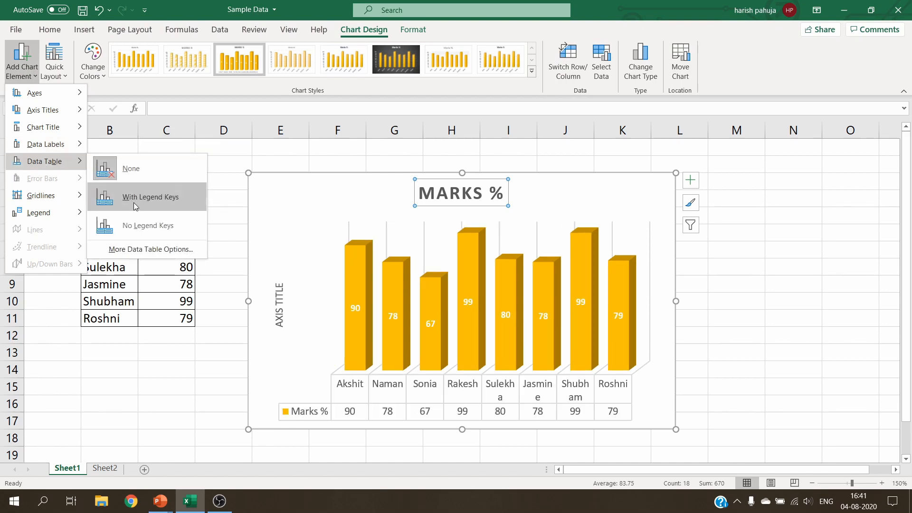
left_click(133, 198)
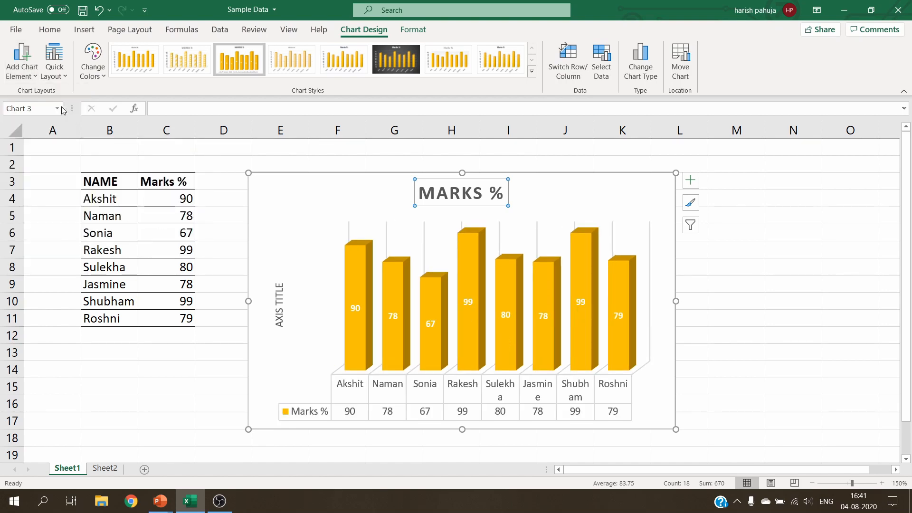
Add primary major vertical and primary major horizontal gridlines to the chart
left_click(30, 78)
mouse_move(50, 199)
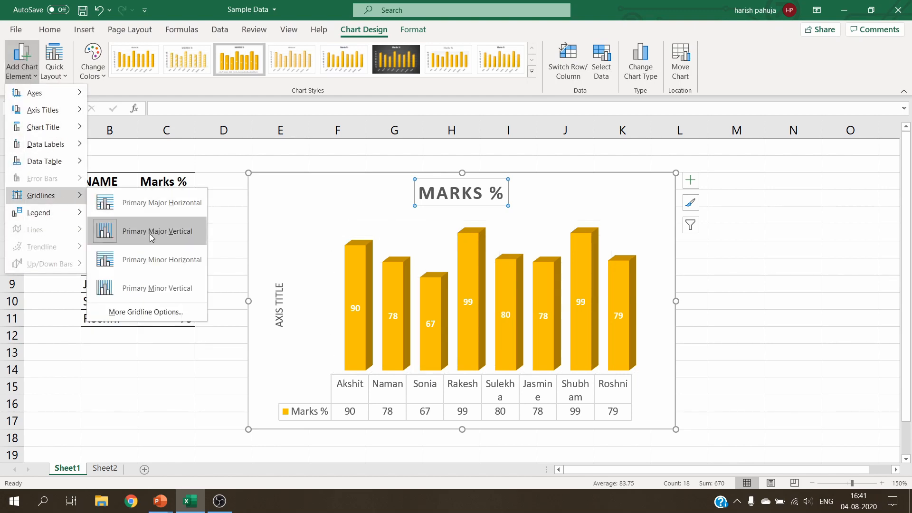
left_click(150, 236)
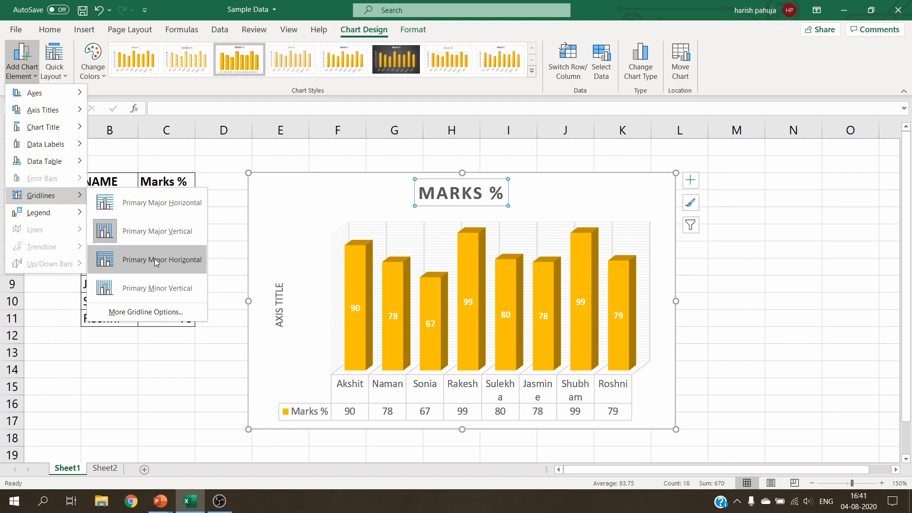
left_click(161, 204)
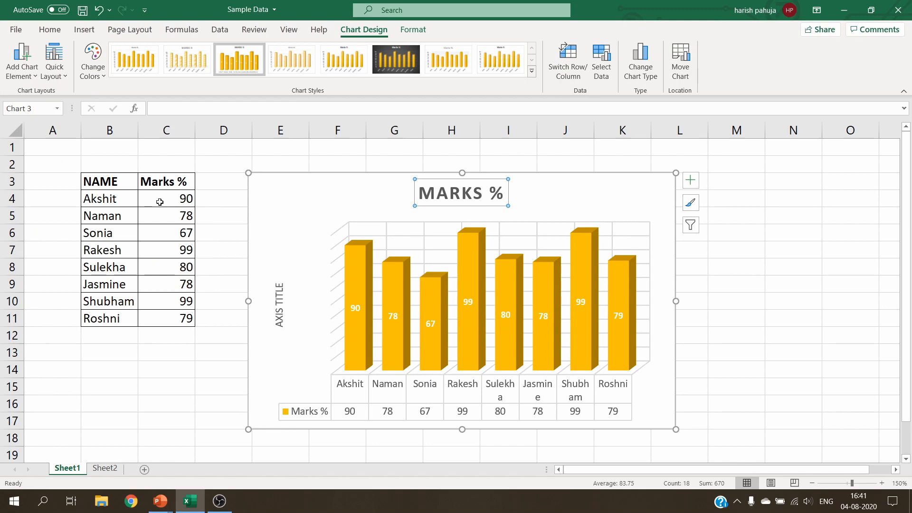
left_click(61, 78)
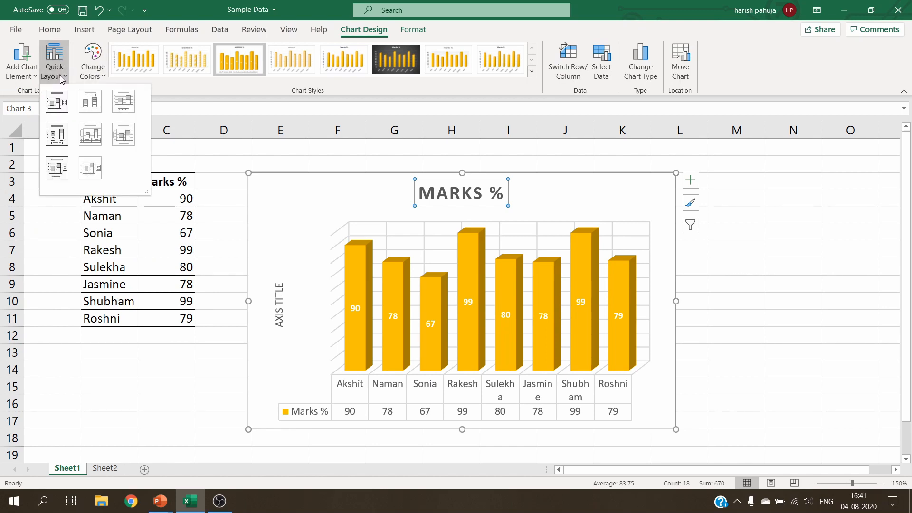
left_click(62, 78)
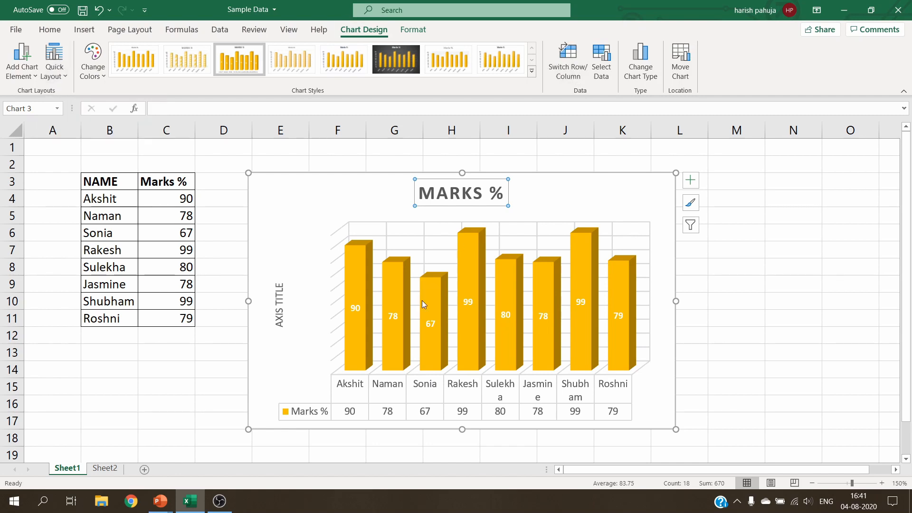
Rename the vertical axis title to MARKS
left_click(281, 308)
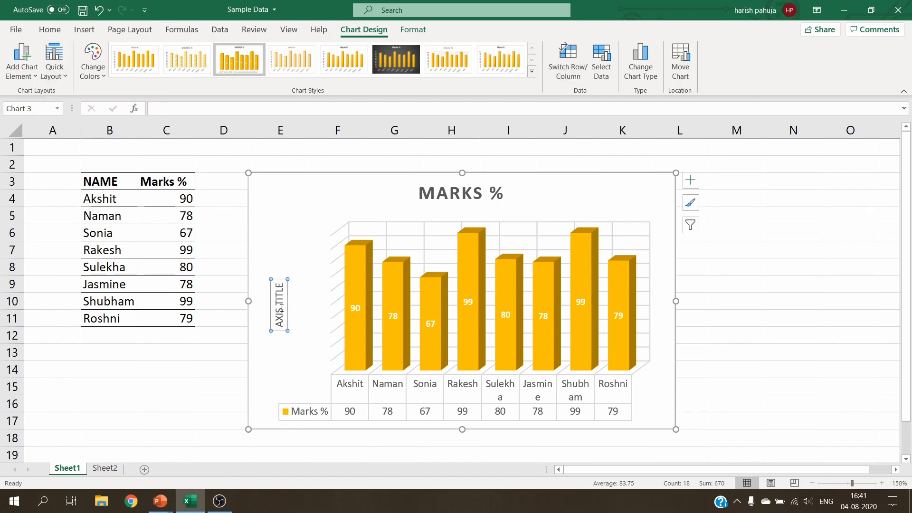
left_click(279, 287)
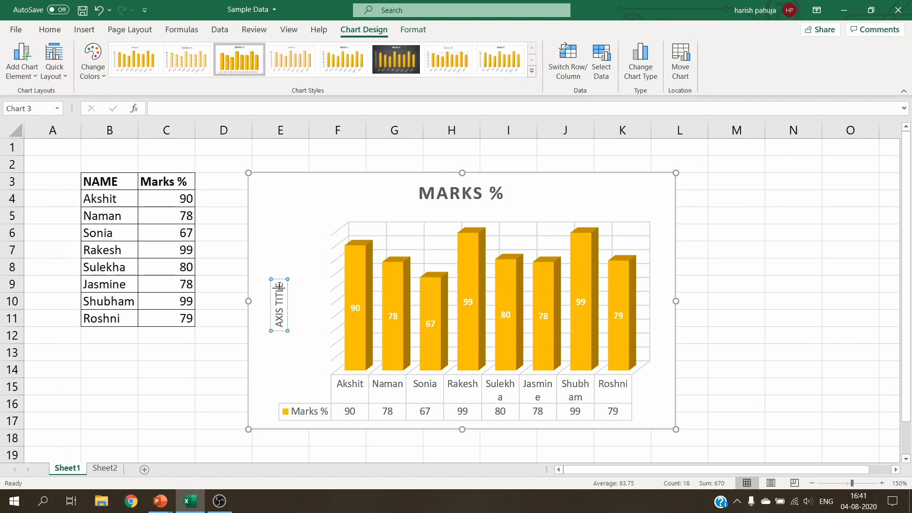
key("BackSpace")
key("BackSpace")
key("BackSpace")
key("BackSpace")
key("BackSpace")
key("BackSpace")
key("BackSpace")
key("BackSpace")
key("BackSpace")
key("BackSpace")
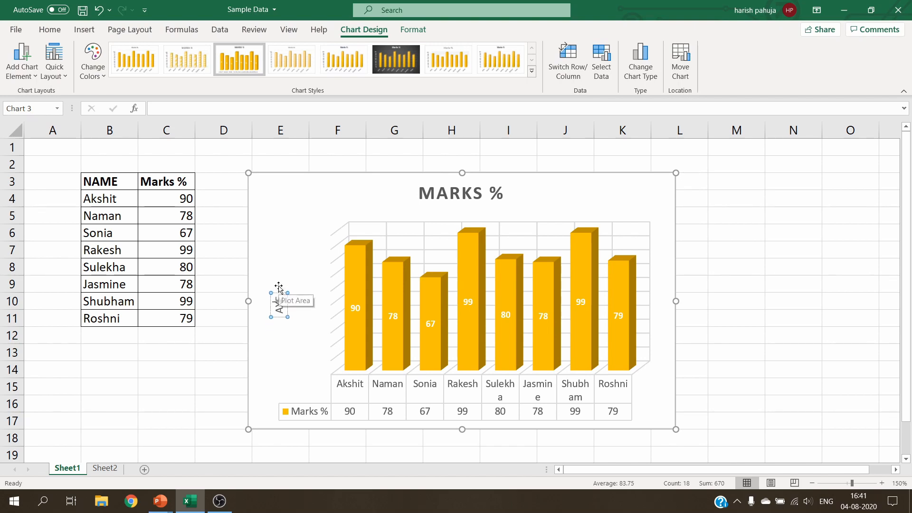
key("Delete")
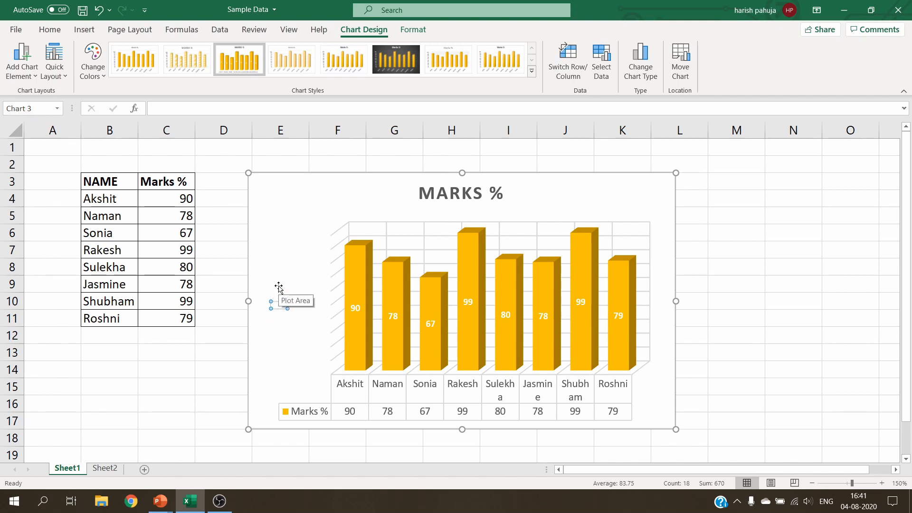
type("MARKS")
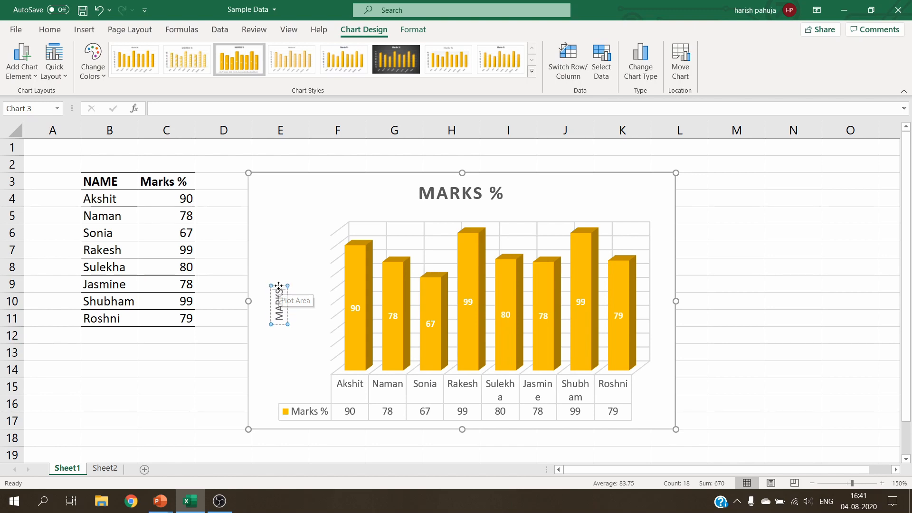
Rename the chart title to STUDENTS PERFORMANCE
left_click(450, 190)
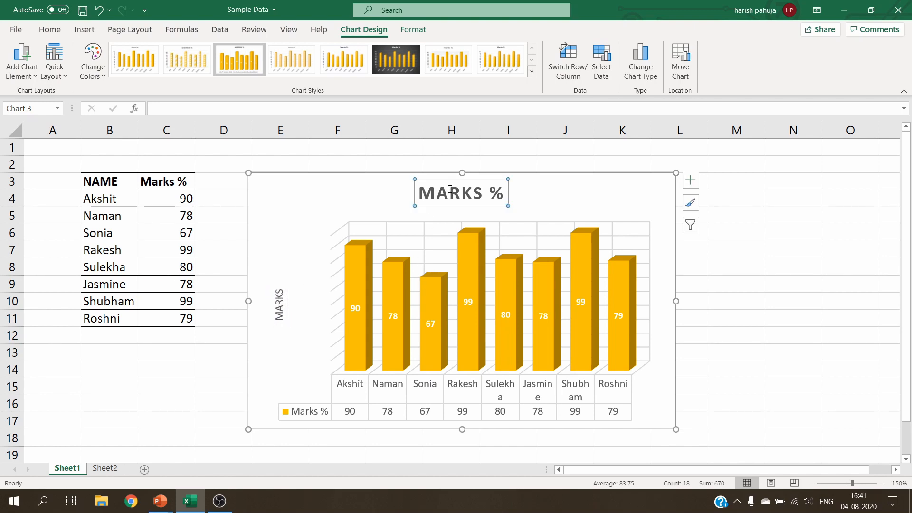
left_click(478, 188)
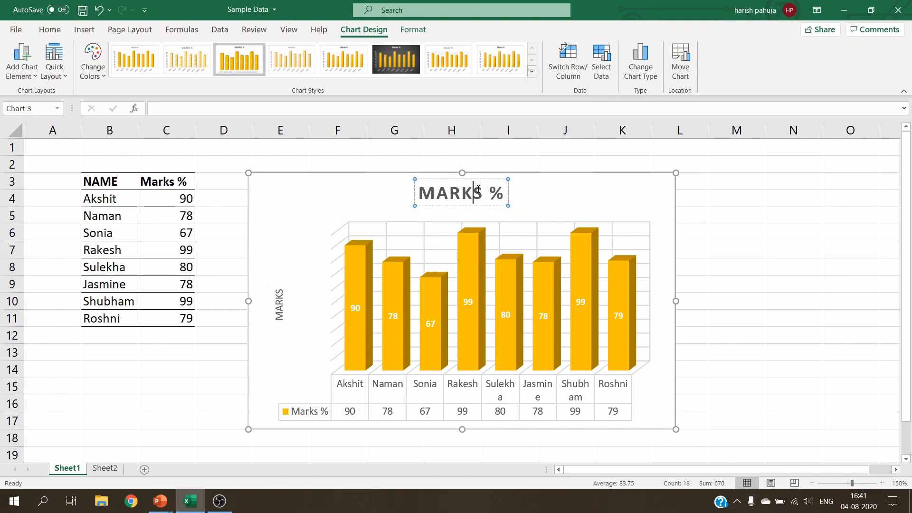
key("Delete")
key("Delete")
key("Delete")
key("BackSpace")
key("BackSpace")
key("BackSpace")
key("BackSpace")
type("STUDENTS PERFORMANCE")
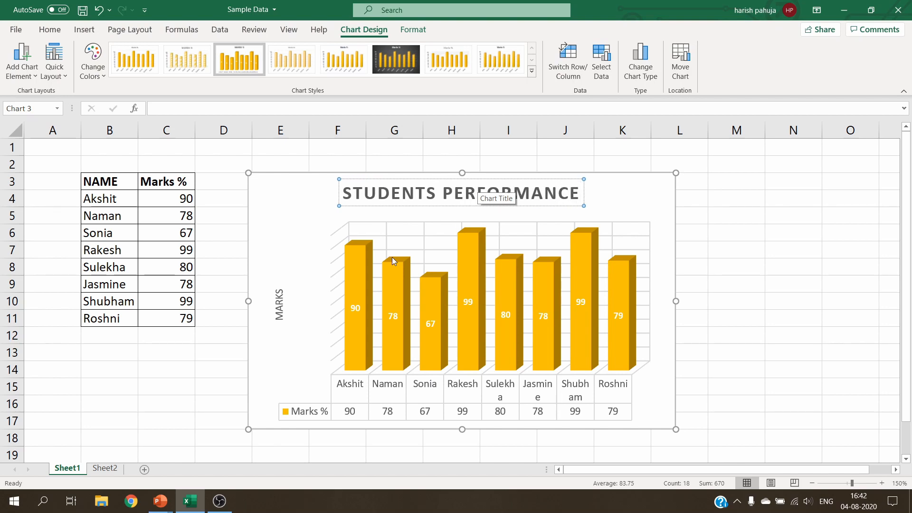
left_click(727, 195)
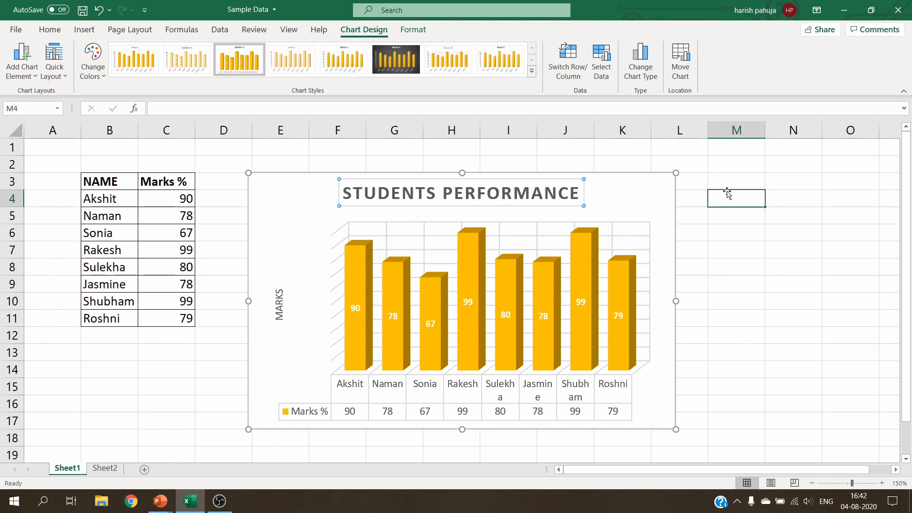
Increase the vertical axis title's font size to 12
left_click(278, 307)
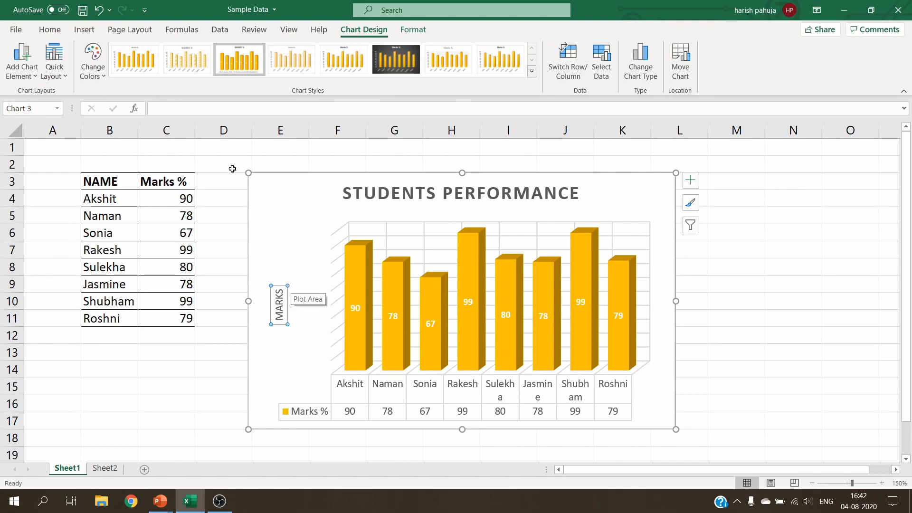
left_click(49, 30)
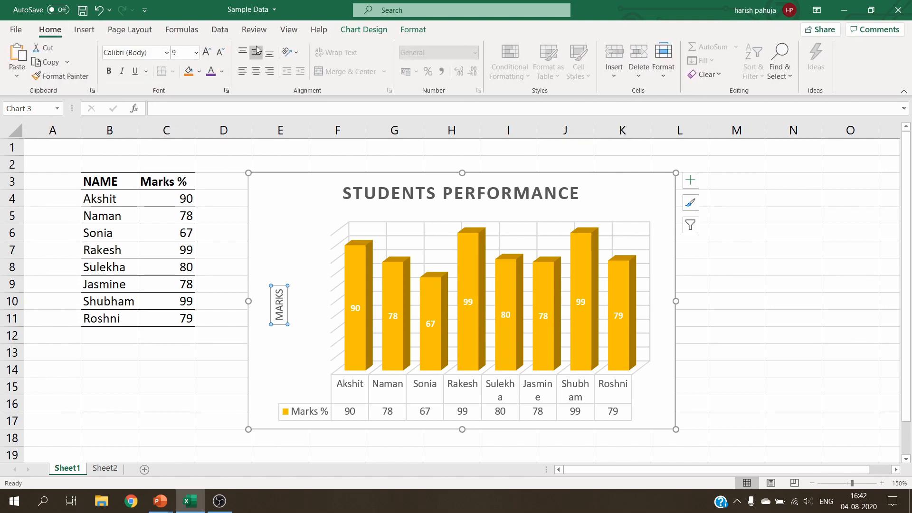
left_click(207, 52)
left_click(208, 53)
left_click(208, 53)
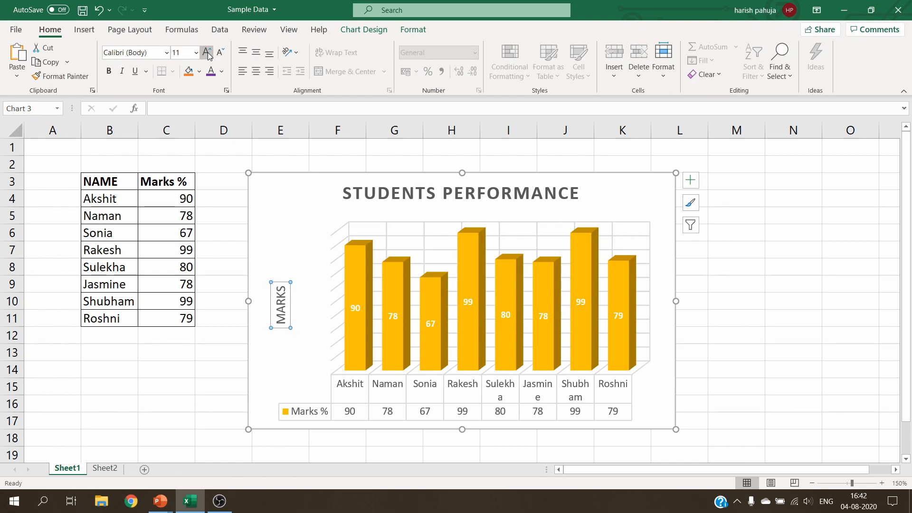
Give the vertical axis title an orange fill and change its font colour
left_click(193, 74)
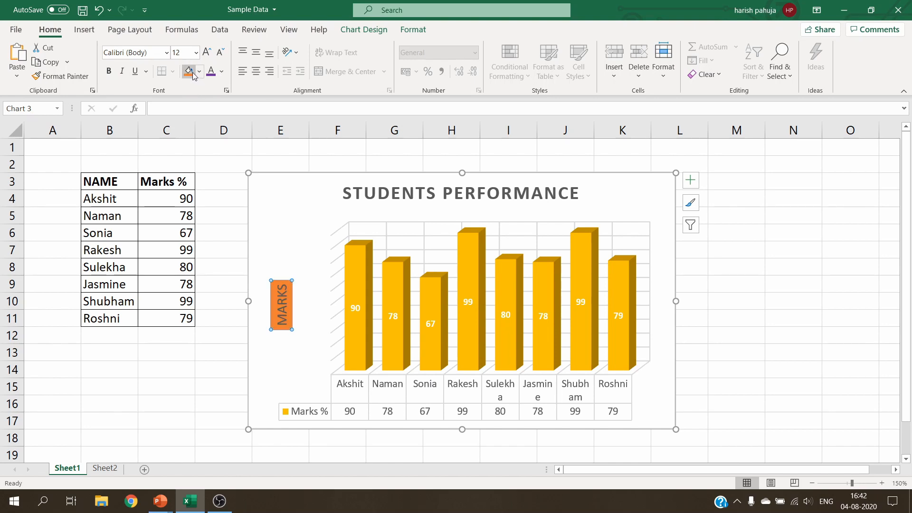
left_click(221, 71)
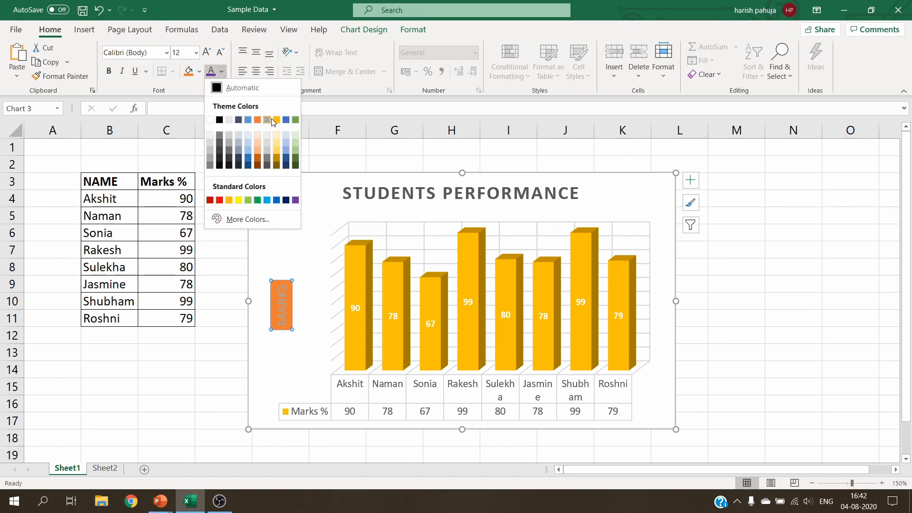
left_click(288, 166)
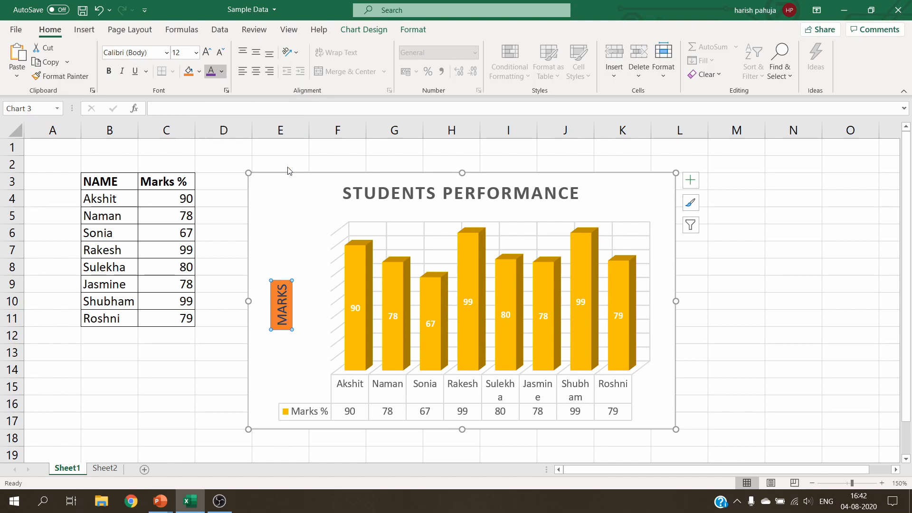
Apply the Intense Effect - Gold, Accent 4 shape style to the chart title
left_click(483, 196)
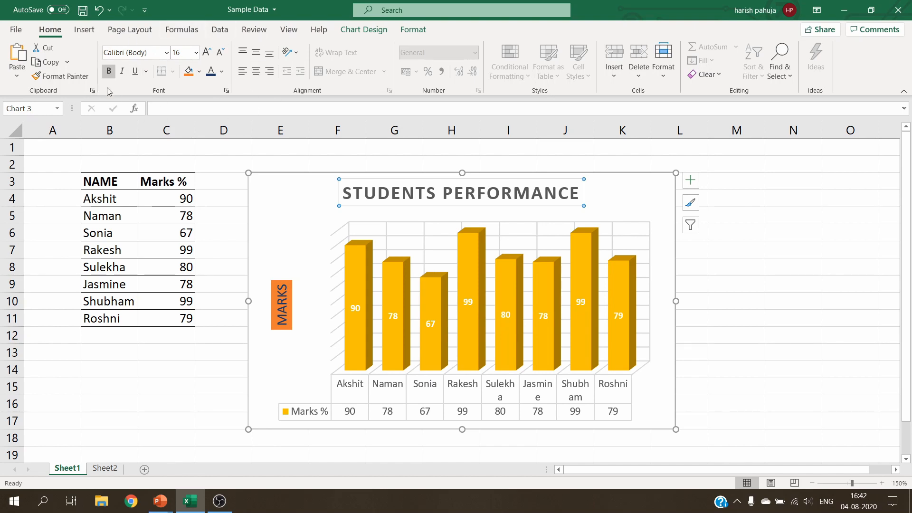
left_click(411, 31)
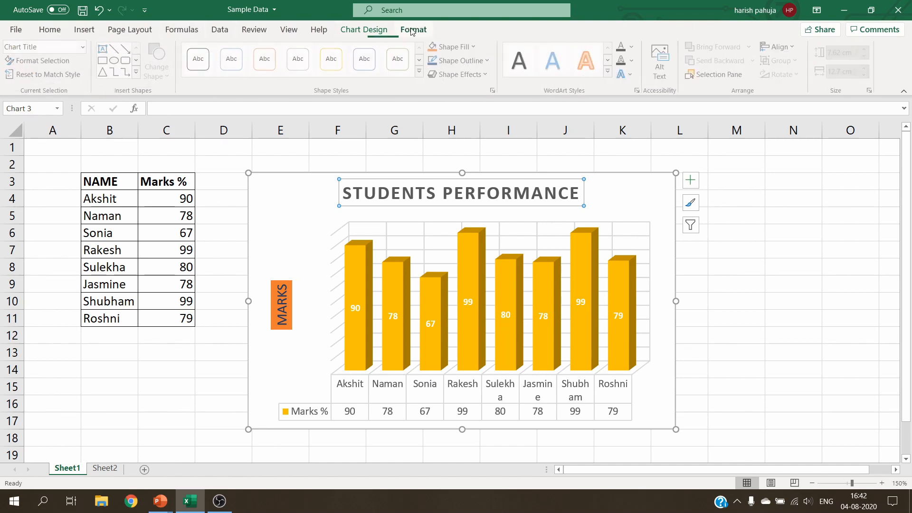
left_click(421, 71)
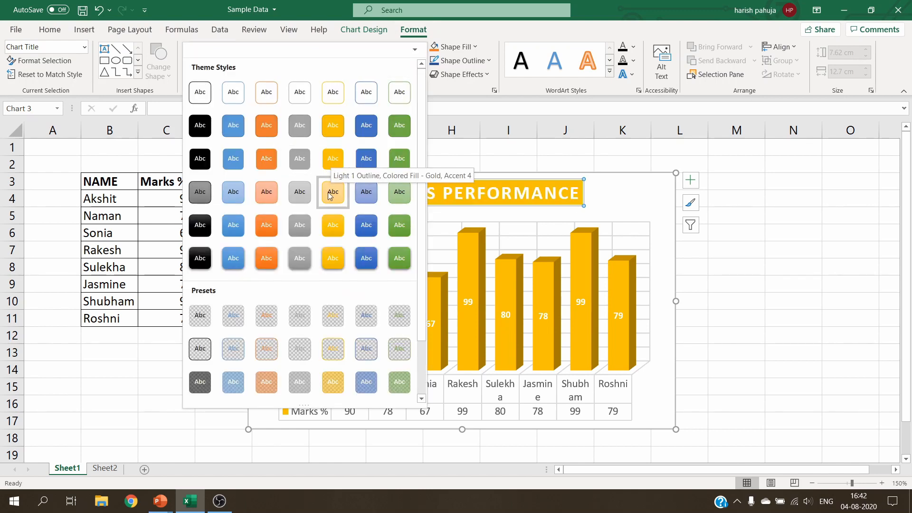
left_click(334, 257)
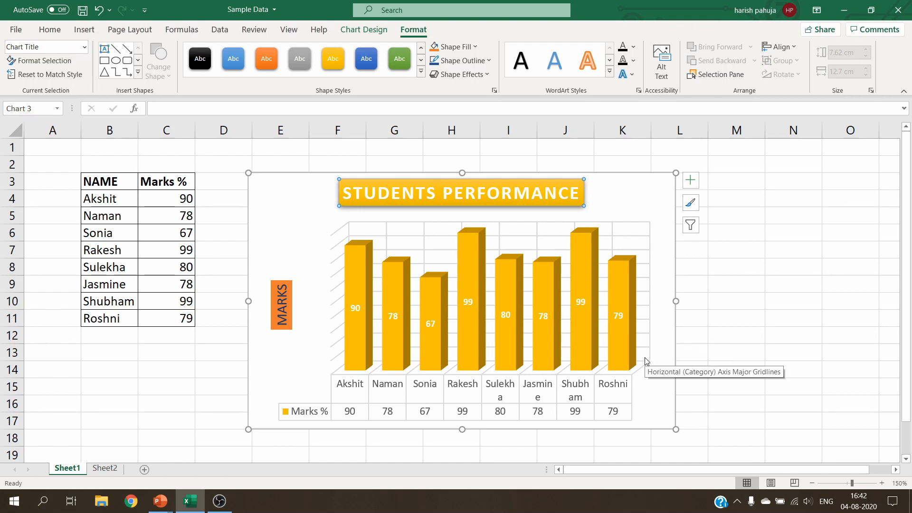
Fill the chart's plot area with the default picture texture
left_click(316, 292)
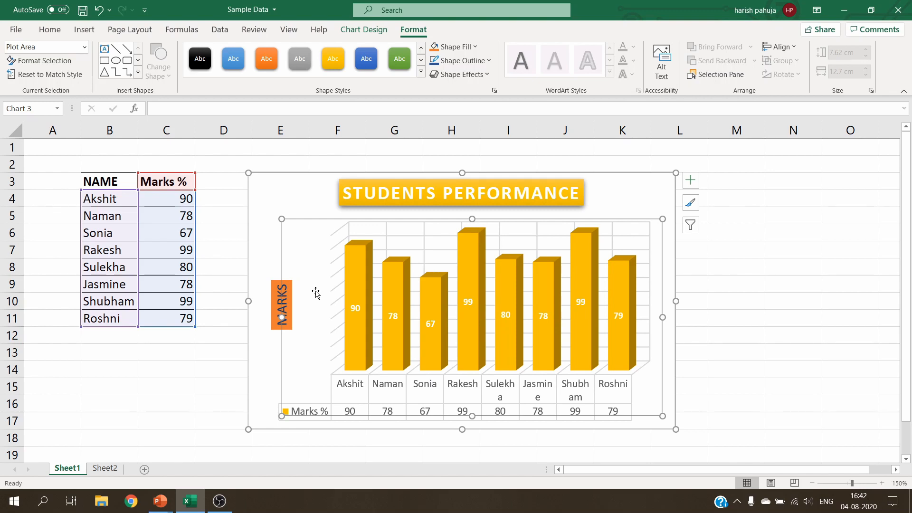
right_click(316, 291)
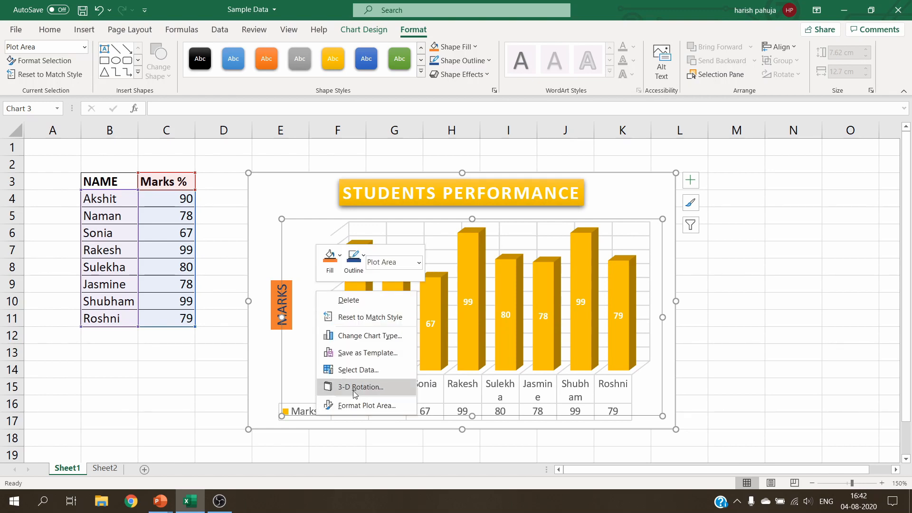
left_click(356, 405)
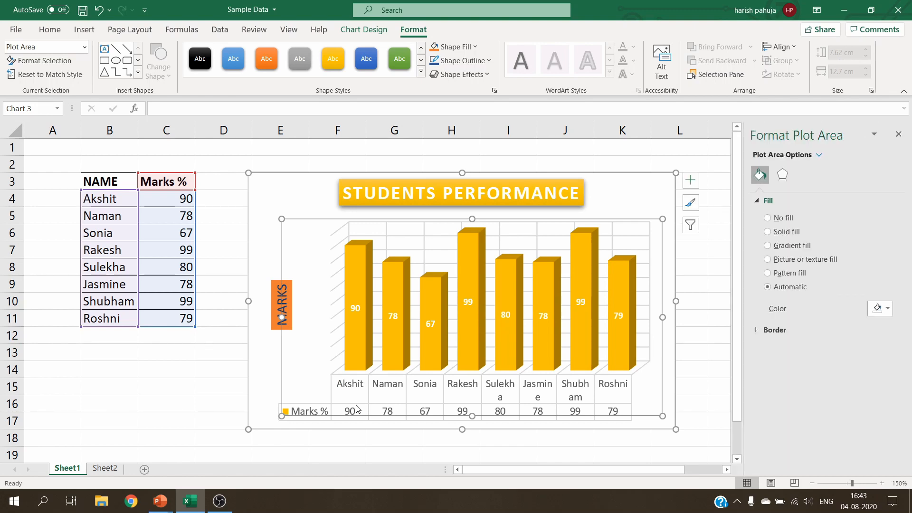
left_click(767, 258)
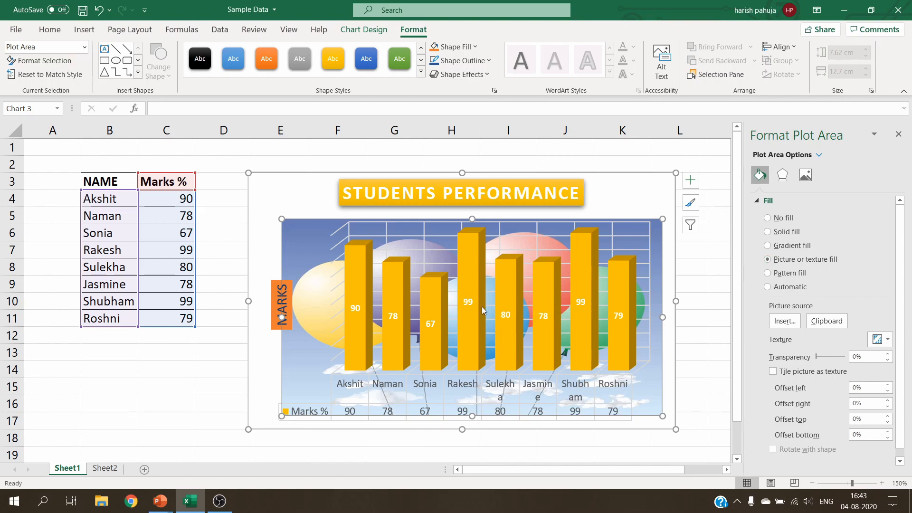
Fill the plot area with a parrot photo from the online Birds pictures, then undo that picture fill
left_click(793, 323)
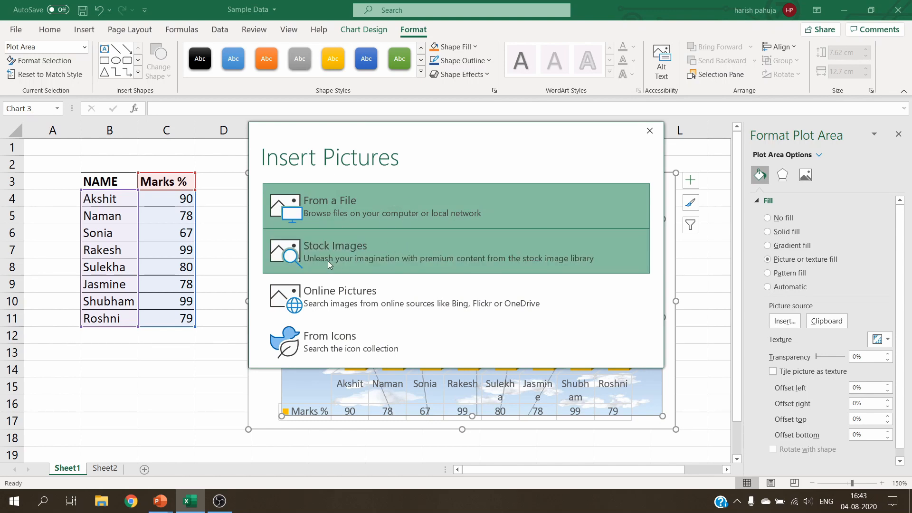
left_click(343, 292)
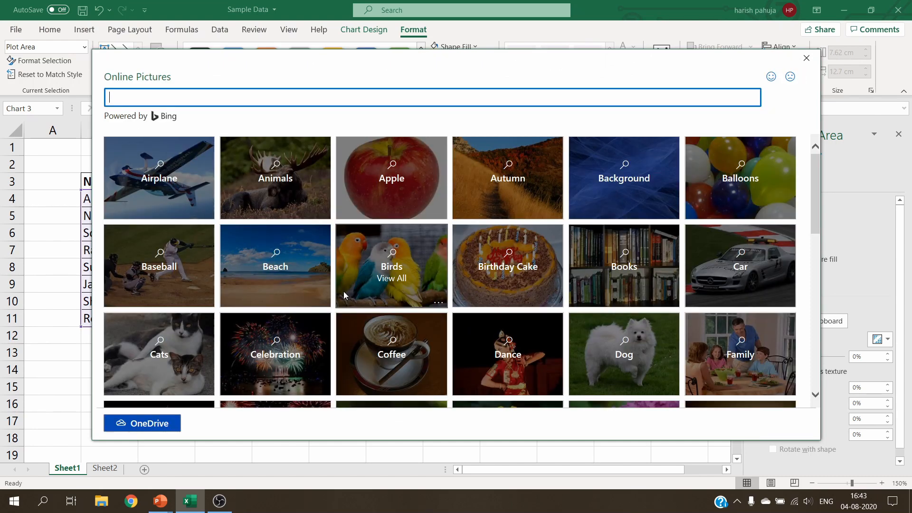
left_click(412, 256)
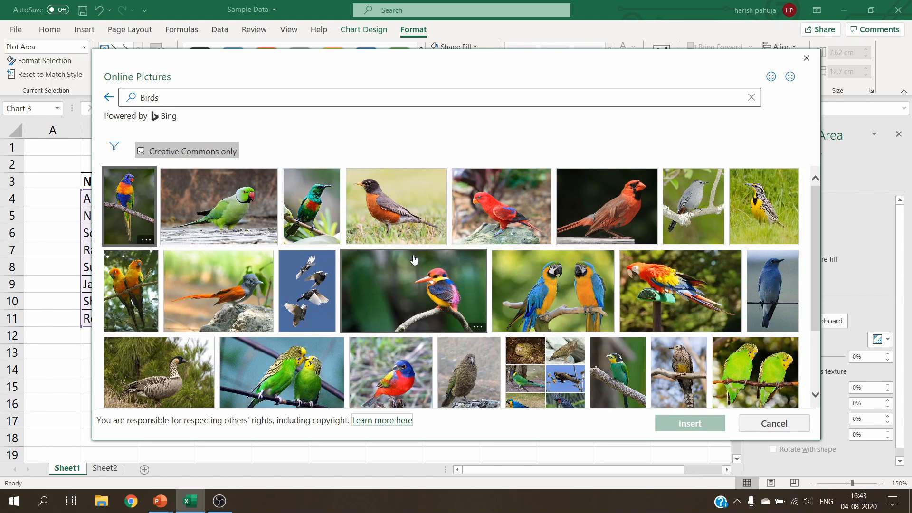
left_click(222, 192)
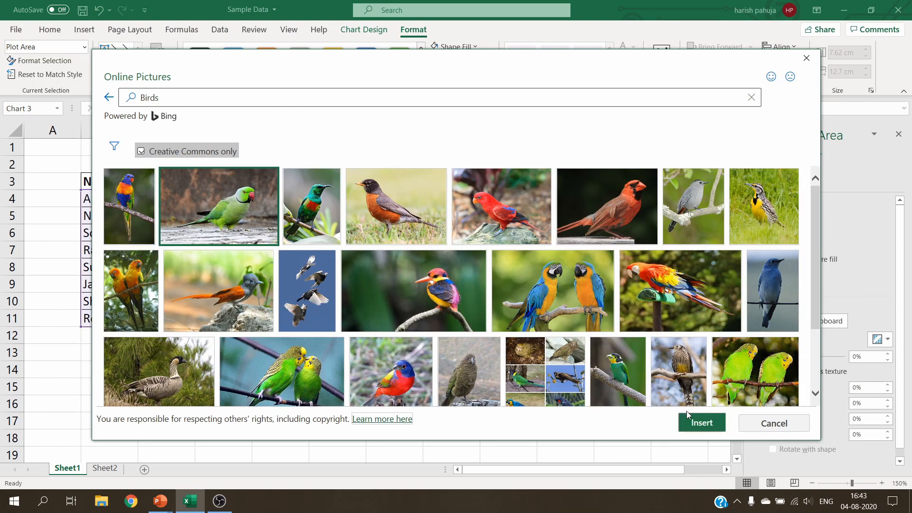
left_click(694, 421)
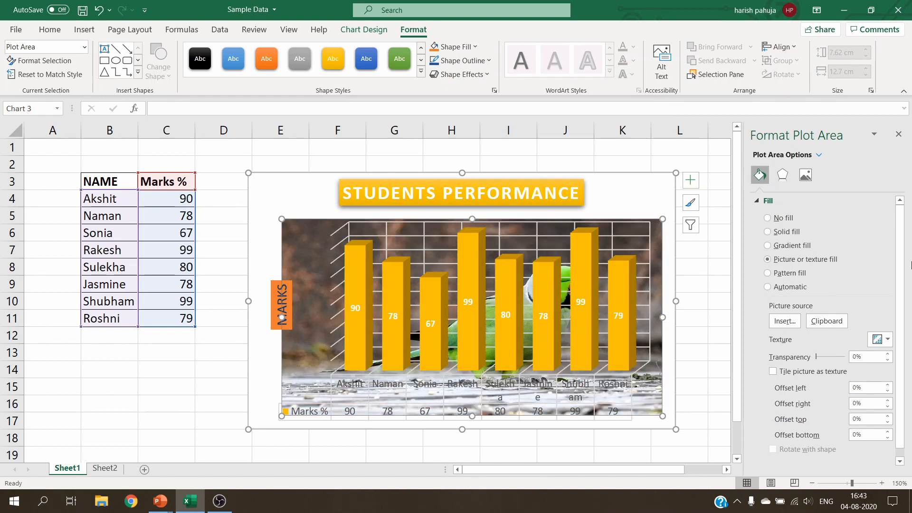
left_click(898, 134)
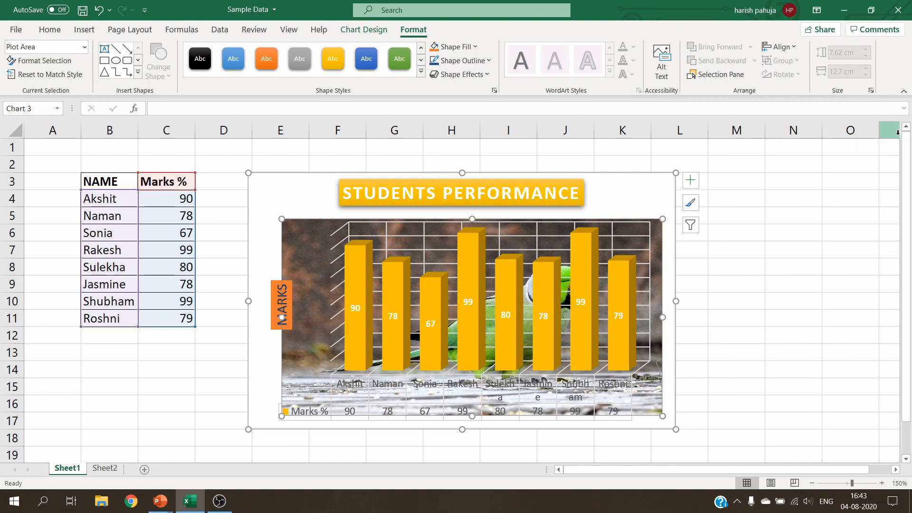
left_click(393, 407)
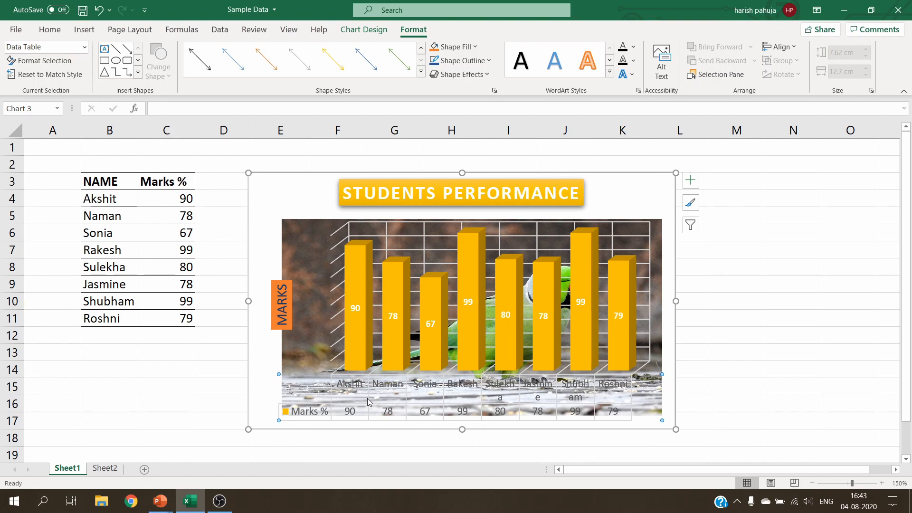
key("ctrl+z")
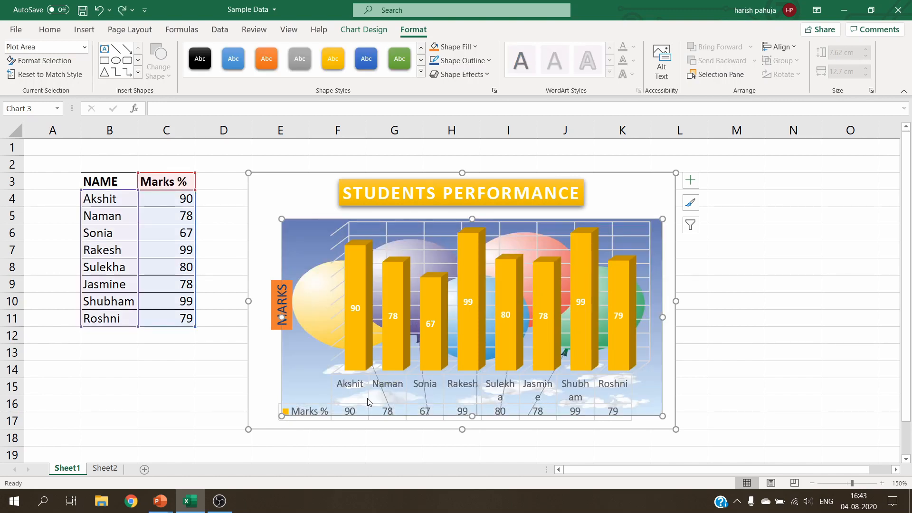
Apply the blue Colored Fill shape style to the whole chart area
left_click(461, 411)
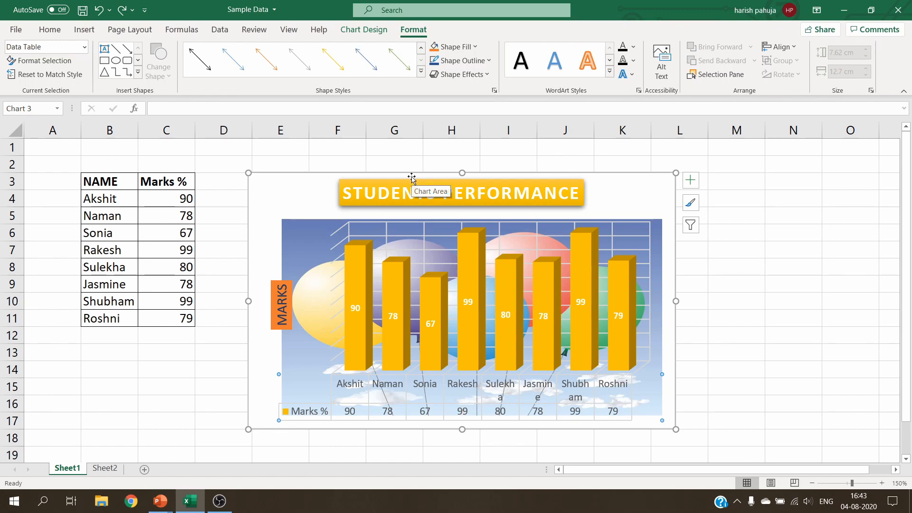
left_click(305, 195)
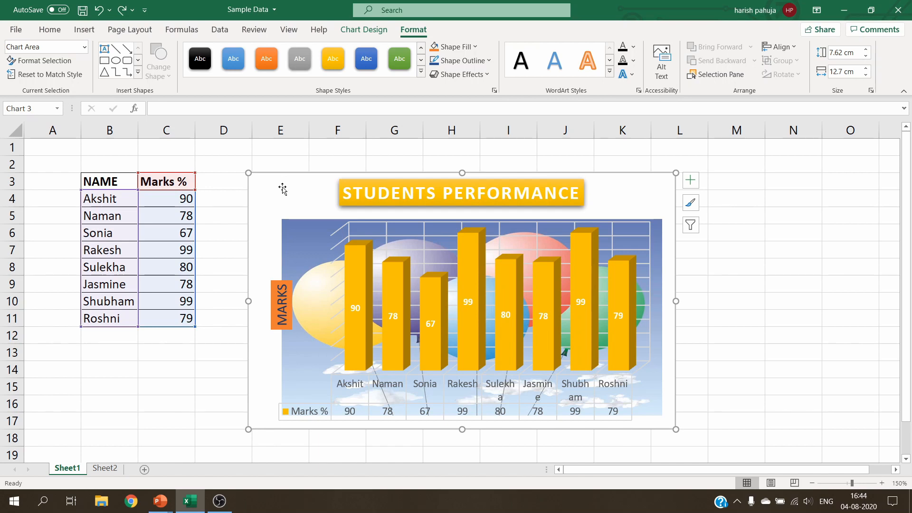
left_click(422, 74)
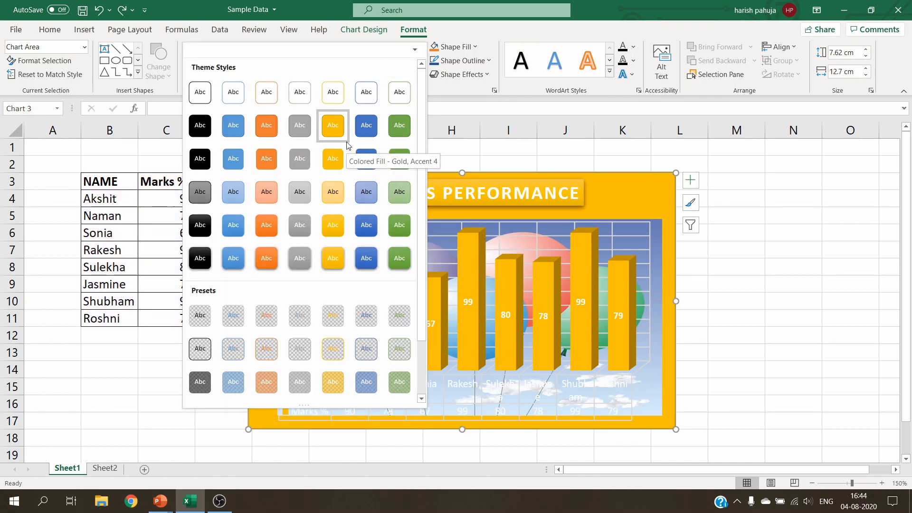
left_click(370, 129)
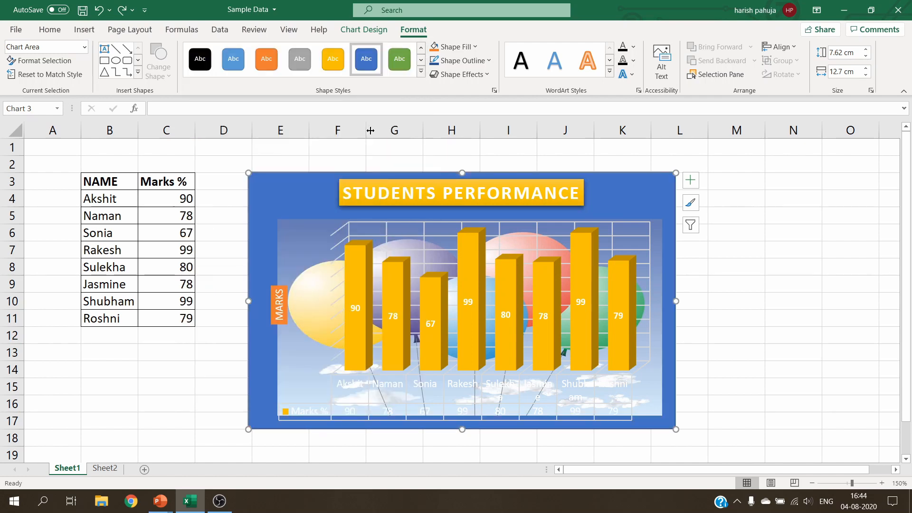
Give the chart area a 2¼ pt outline in a dark grey theme colour
left_click(490, 62)
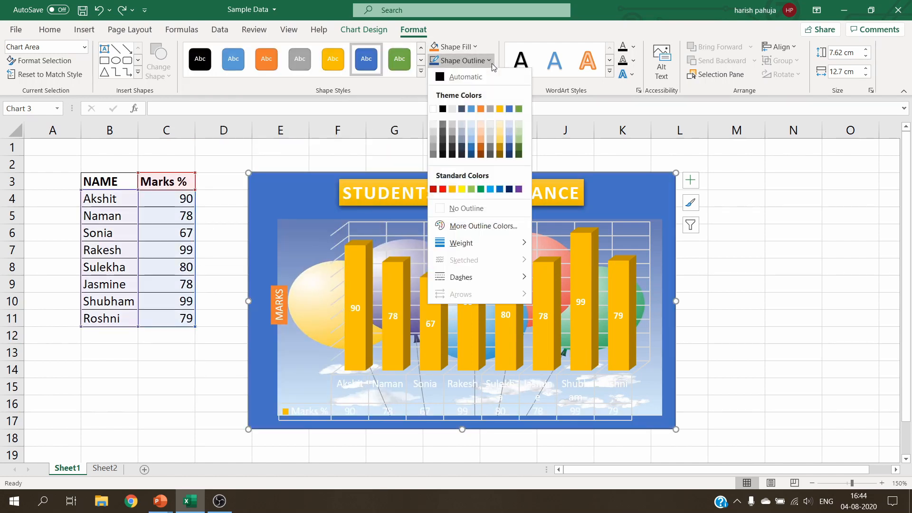
mouse_move(495, 247)
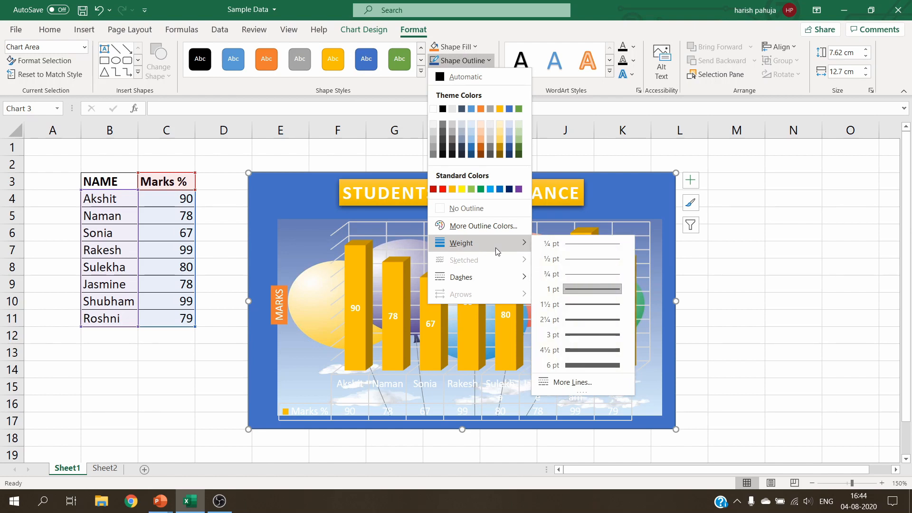
left_click(586, 320)
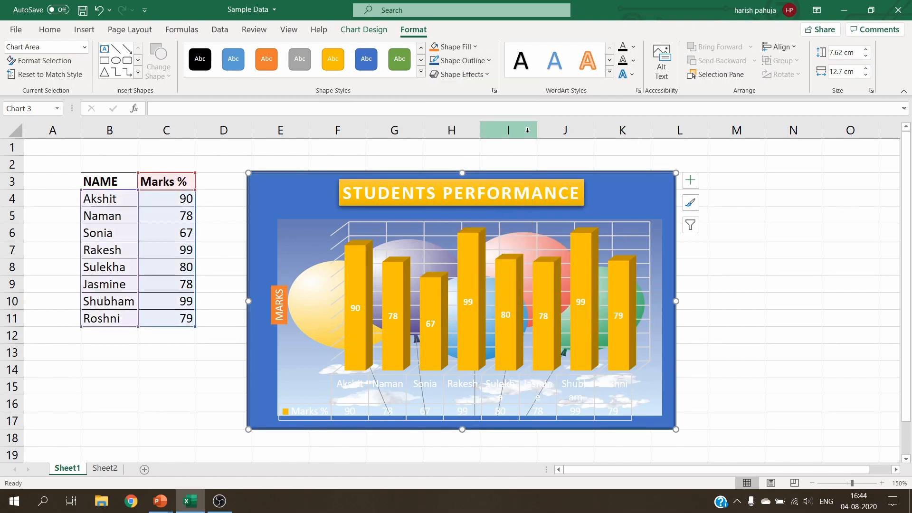
left_click(487, 60)
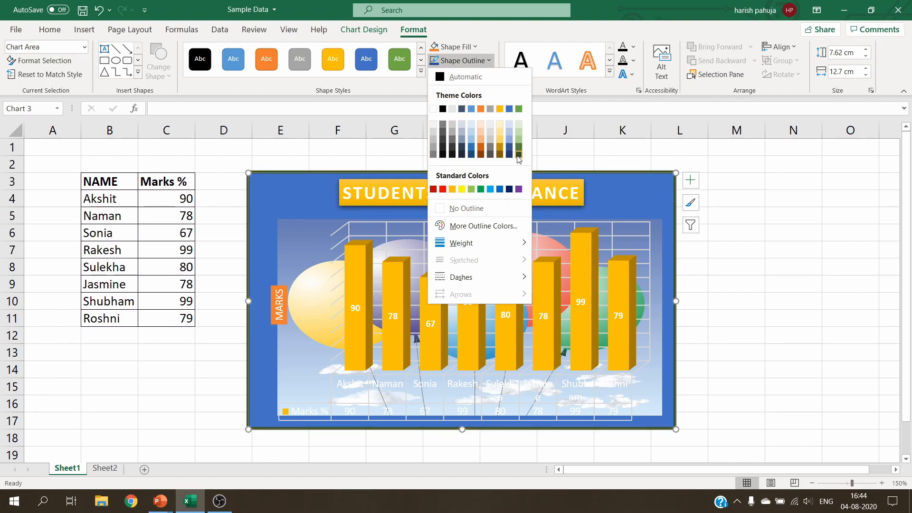
left_click(442, 144)
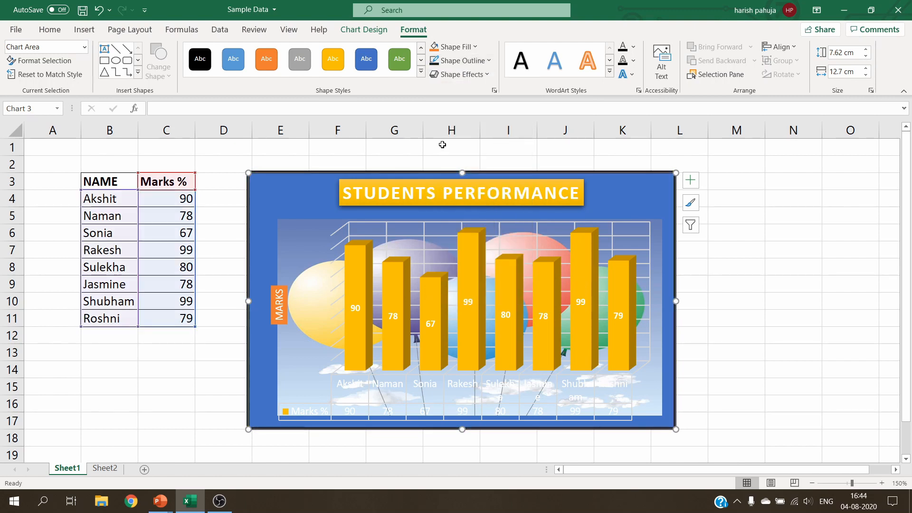
left_click(776, 244)
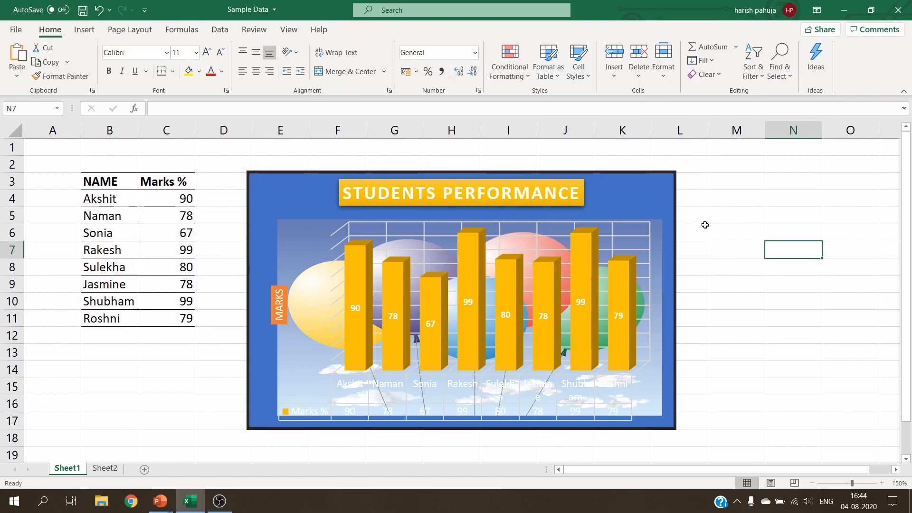
Open the data table's fill settings and preview its different fill types
left_click(664, 199)
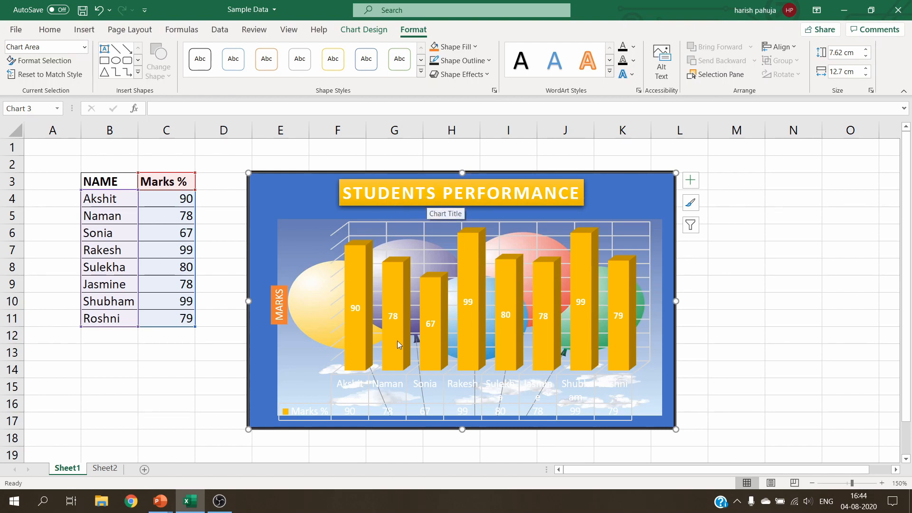
left_click(387, 411)
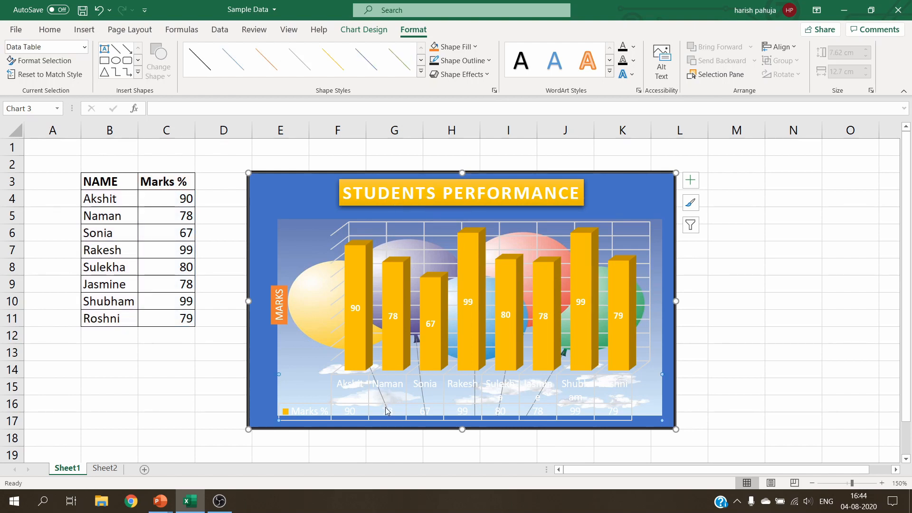
right_click(331, 409)
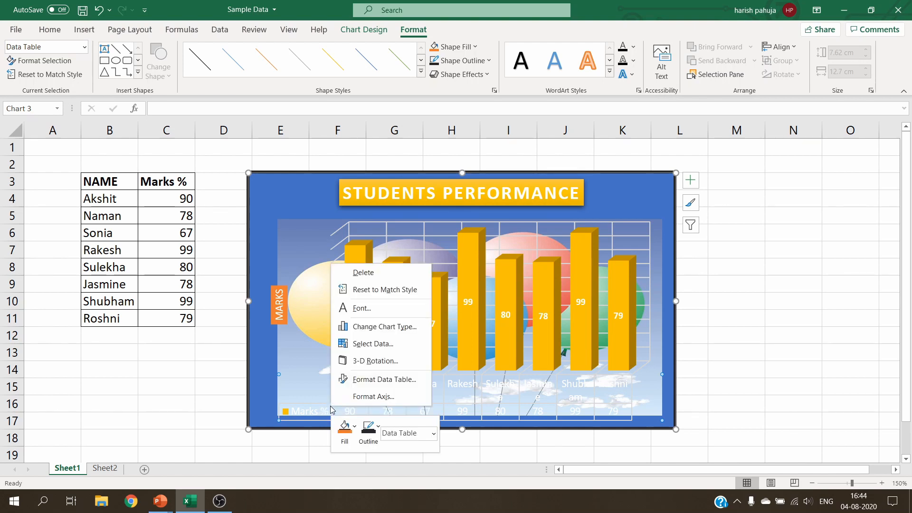
left_click(383, 379)
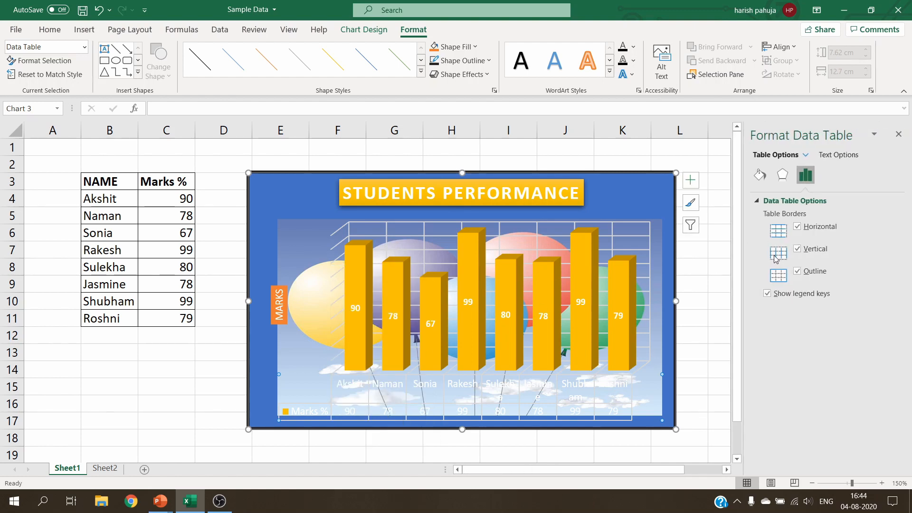
left_click(760, 176)
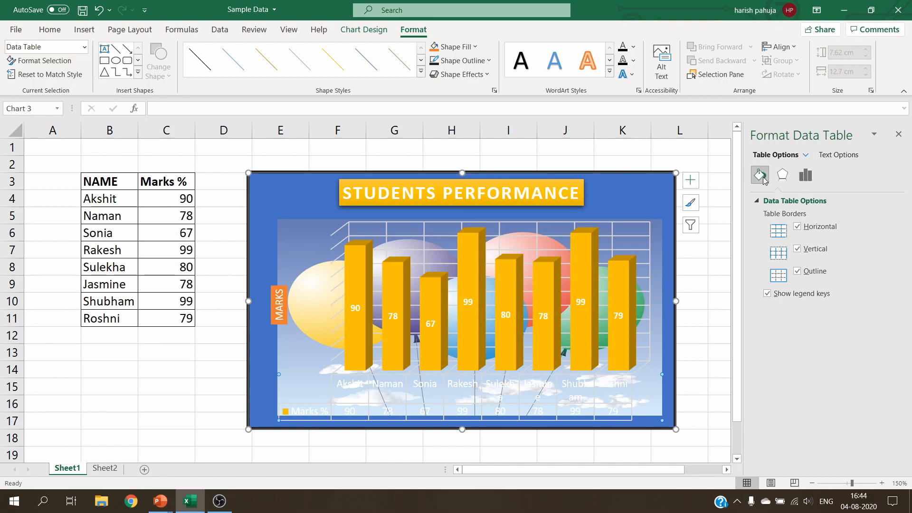
left_click(769, 232)
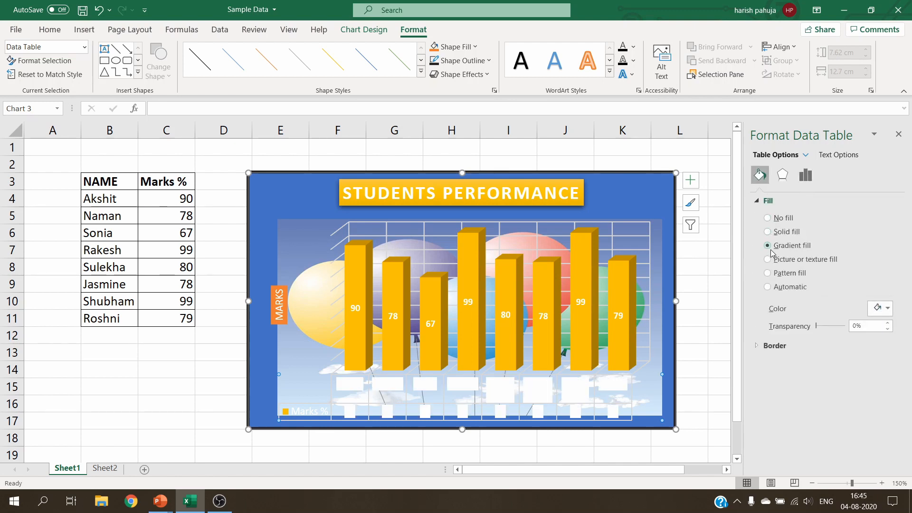
left_click(770, 250)
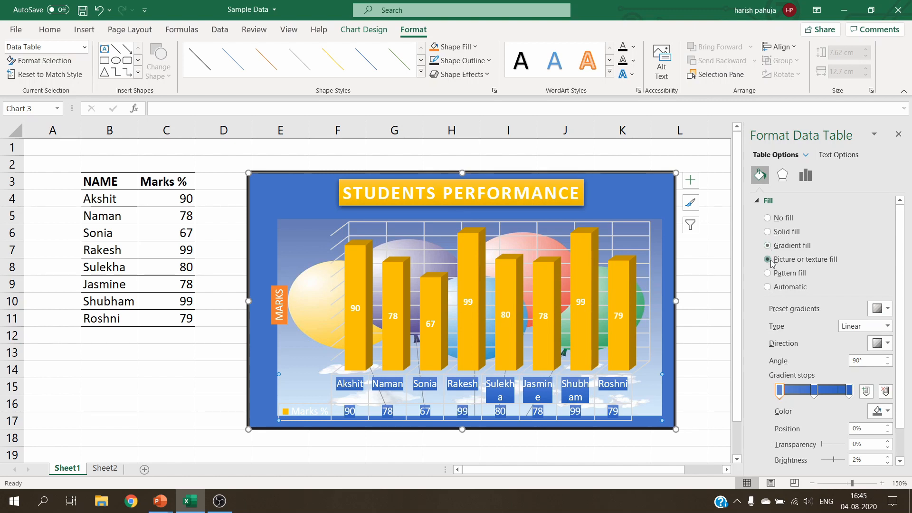
left_click(770, 261)
left_click(770, 274)
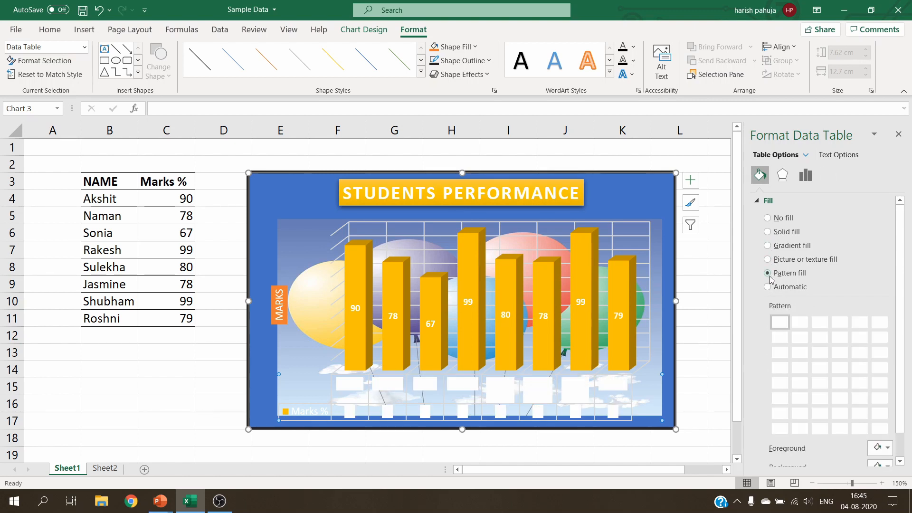
left_click(769, 288)
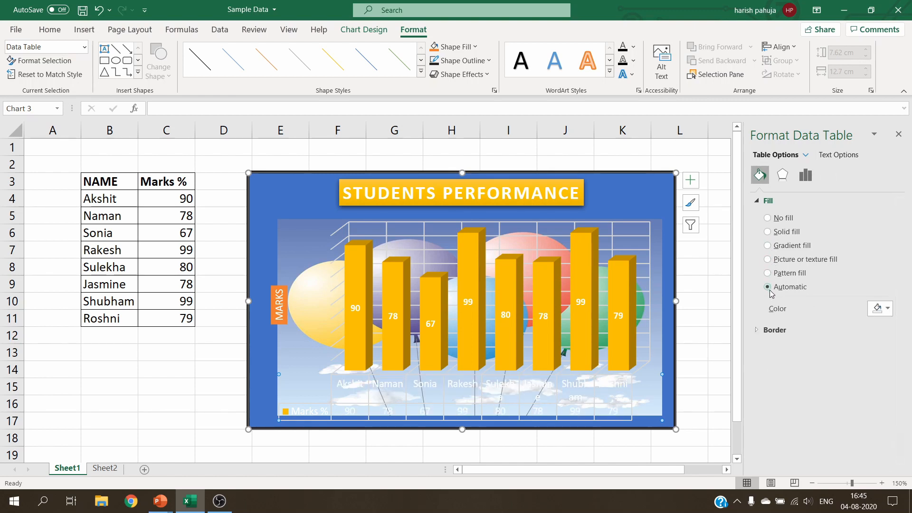
Fill the data table with solid black at 37% transparency
left_click(887, 308)
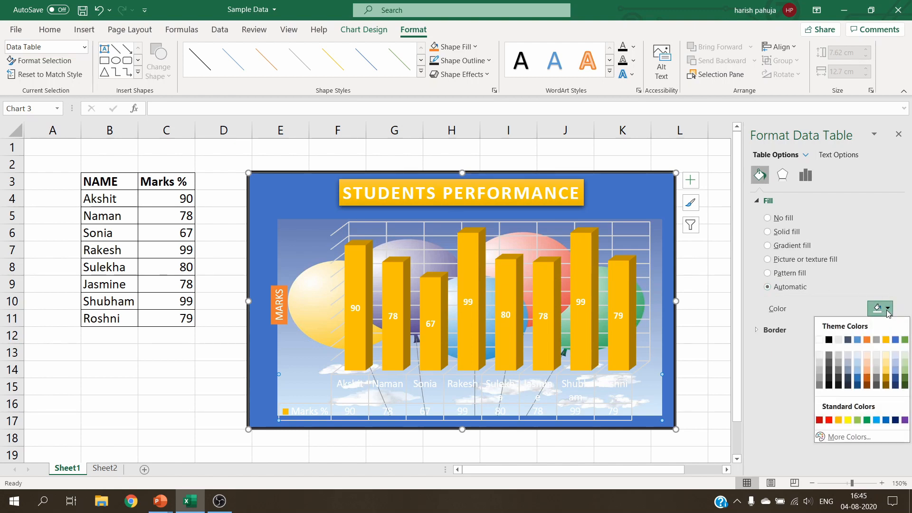
left_click(829, 340)
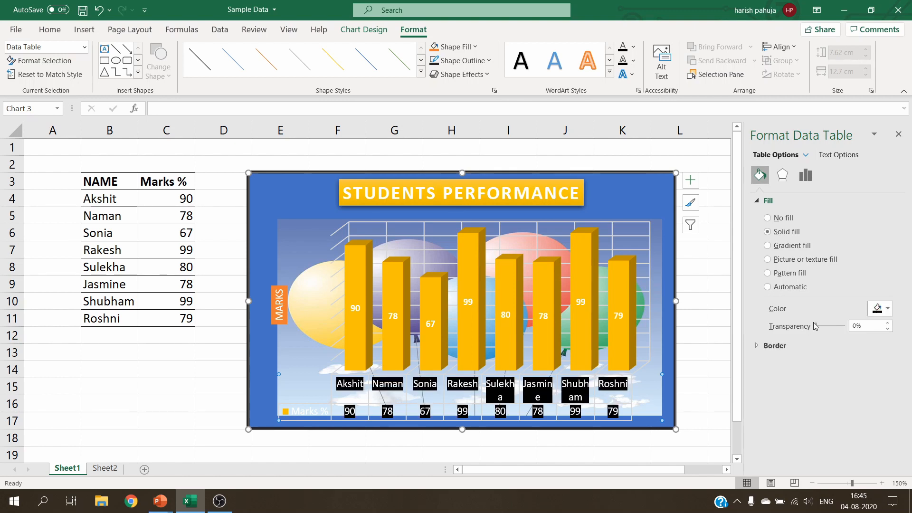
left_click_drag(817, 326, 827, 326)
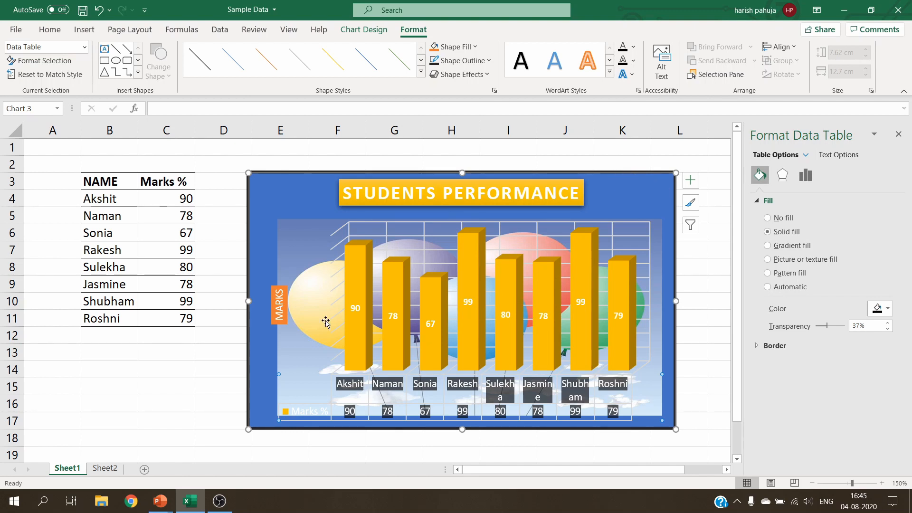
Select the chart area and browse the chart element options for legend, data table, data labels and gridlines without adding anything
left_click(310, 191)
left_click(364, 30)
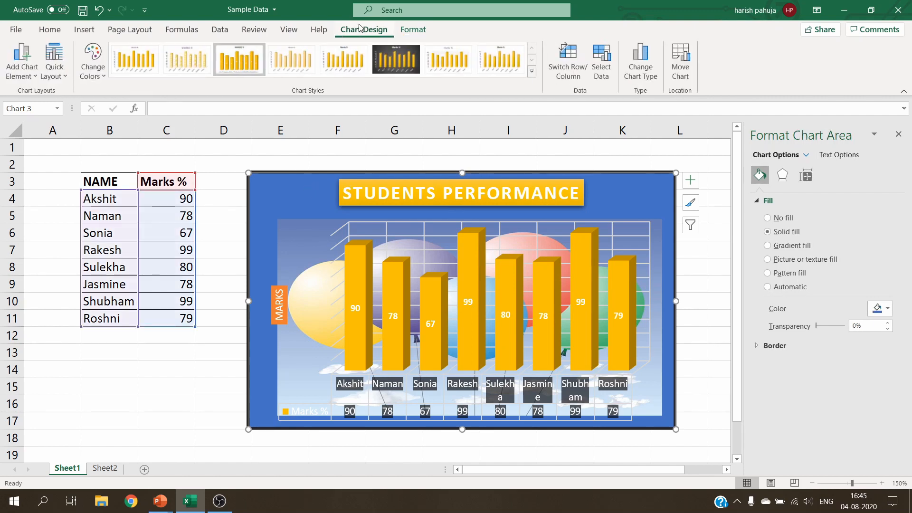
left_click(32, 78)
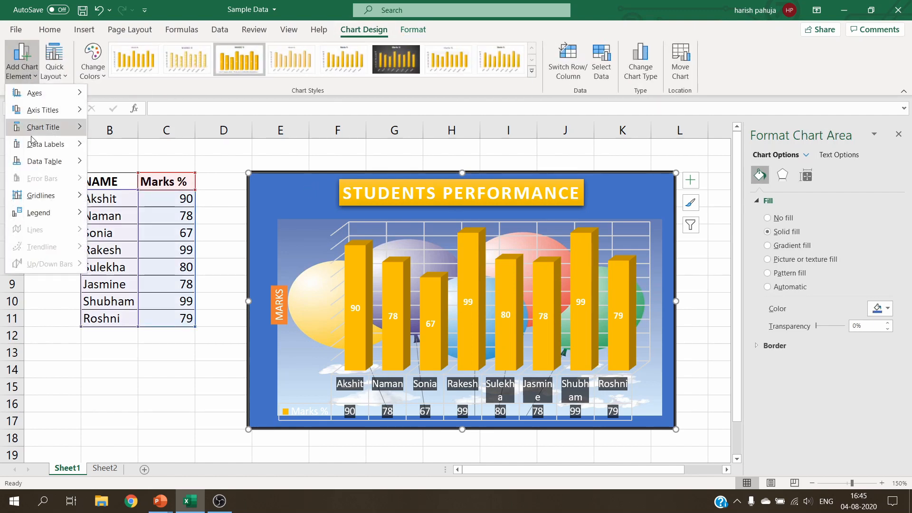
mouse_move(41, 220)
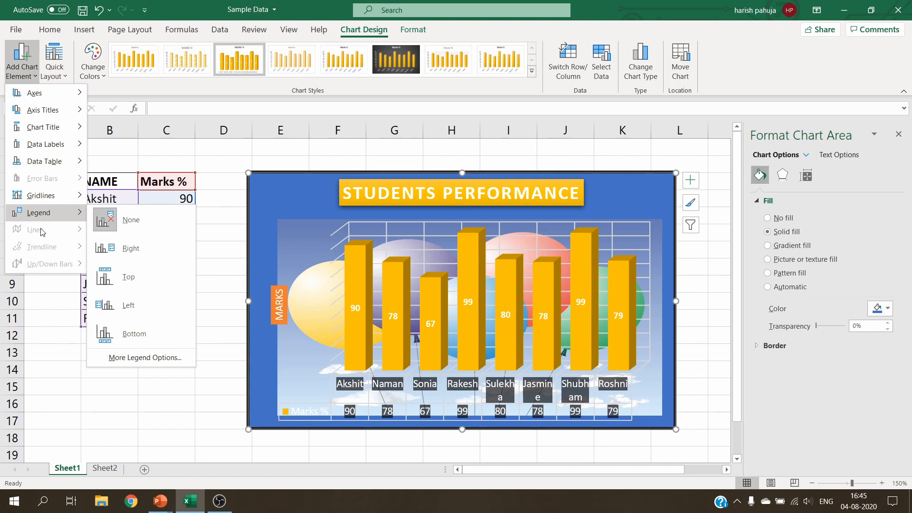
mouse_move(65, 161)
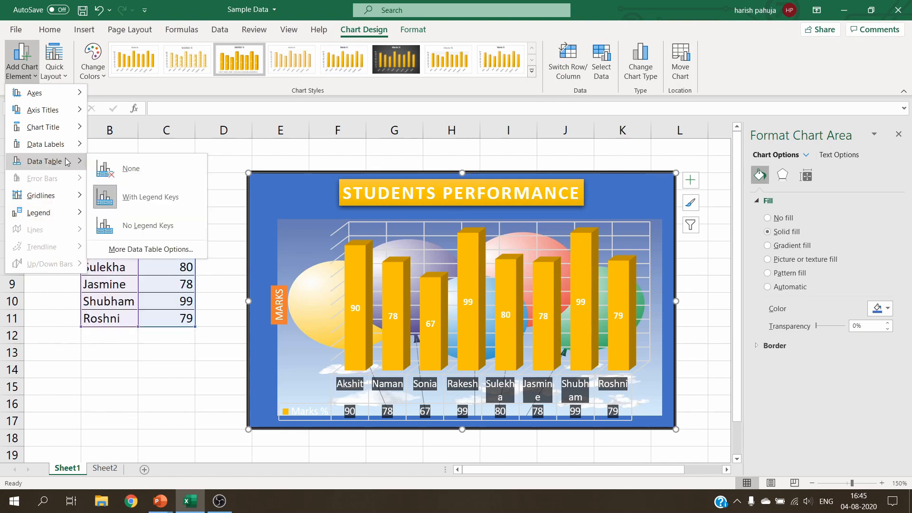
mouse_move(60, 111)
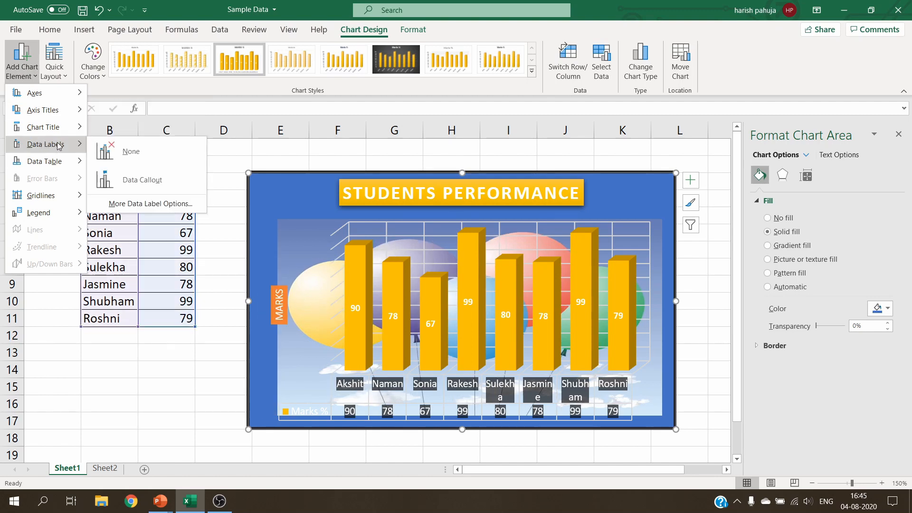
mouse_move(53, 200)
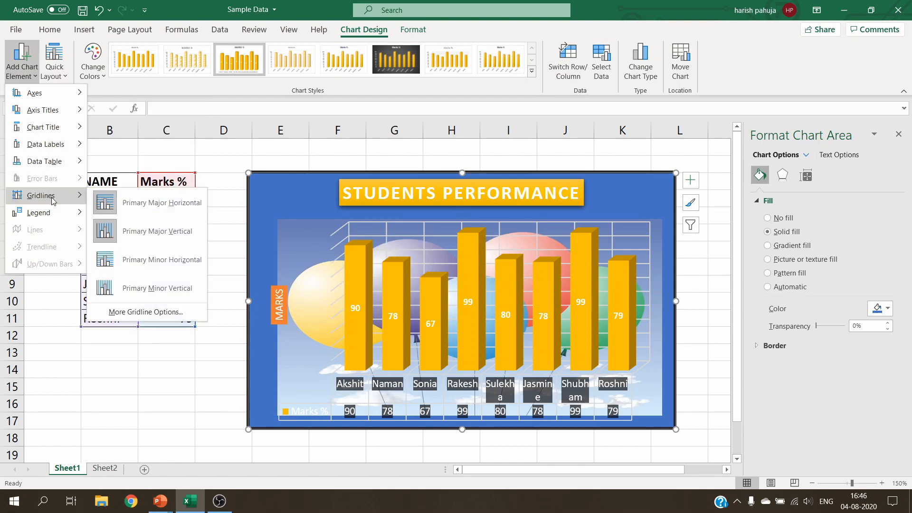
left_click(230, 153)
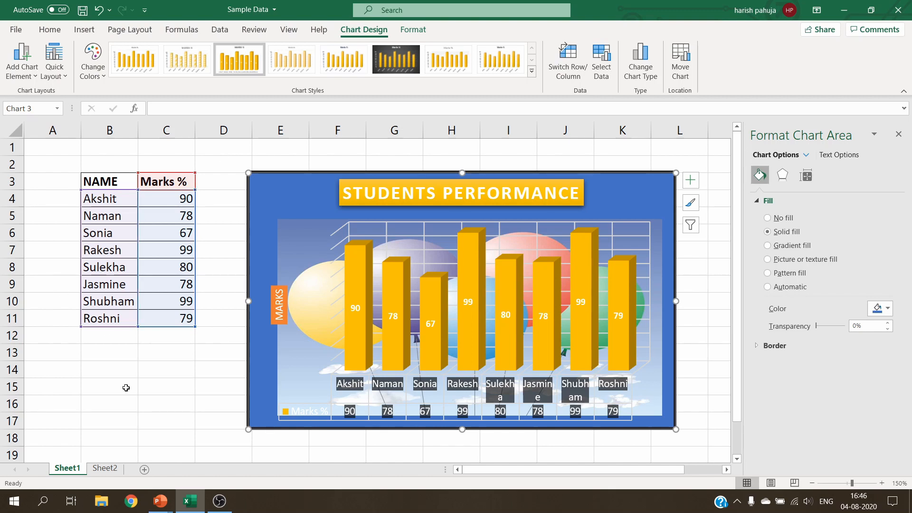
Switch to the Sheet2 worksheet with the chart formatting summary
left_click(105, 468)
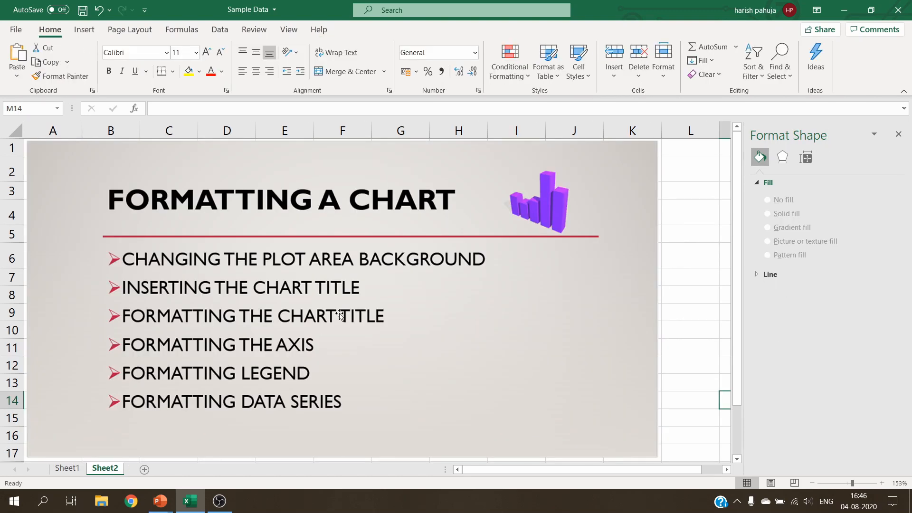